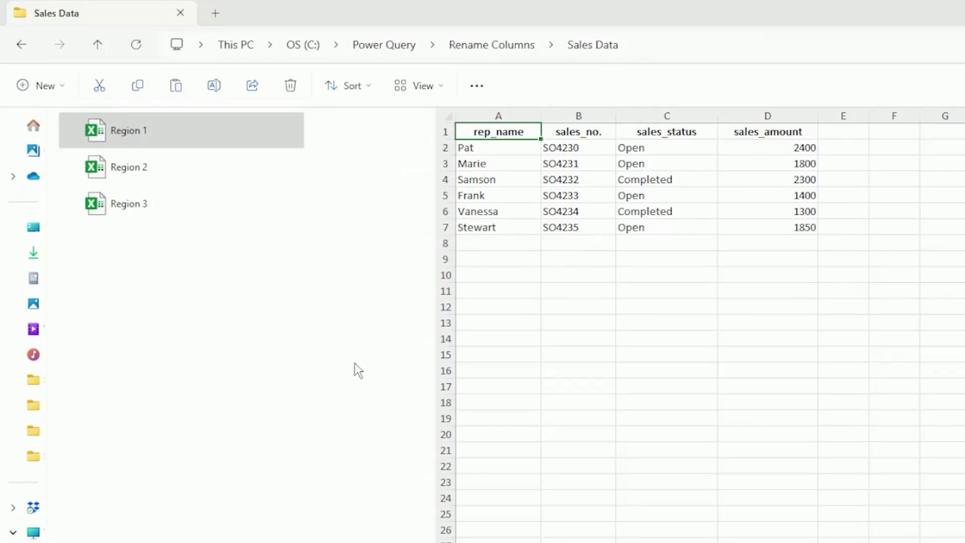
Step: Preview the Region 2 and Region 3 files to compare their column headers with Region 1
click(159, 171)
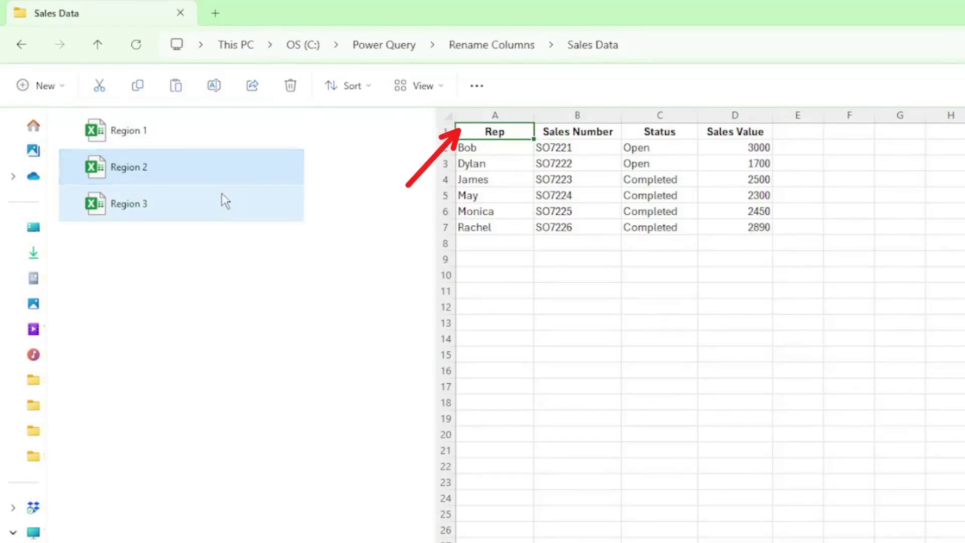
click(225, 200)
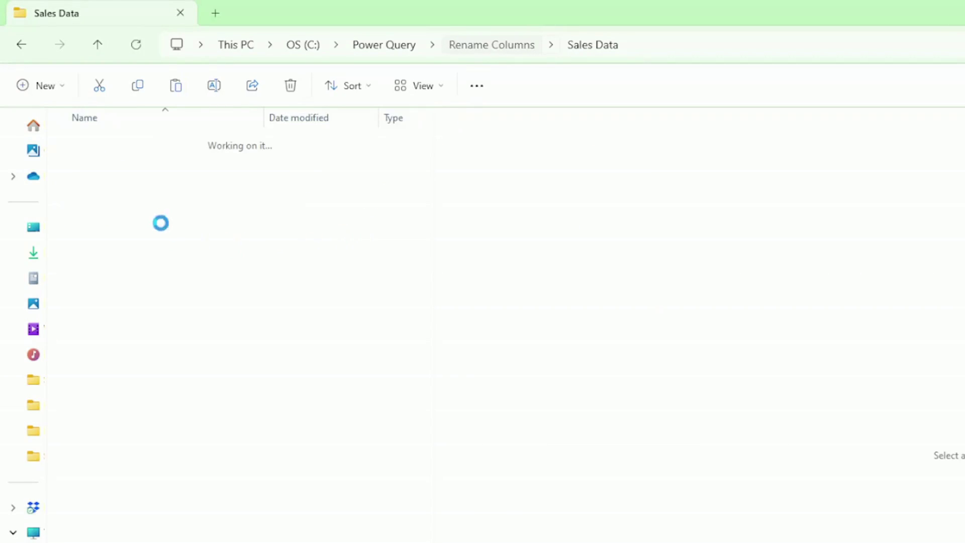
key(alt+Up)
Step: Preview the ColNames workbook's Old Names and New Names mapping, including the two Sales Rep entries
click(121, 173)
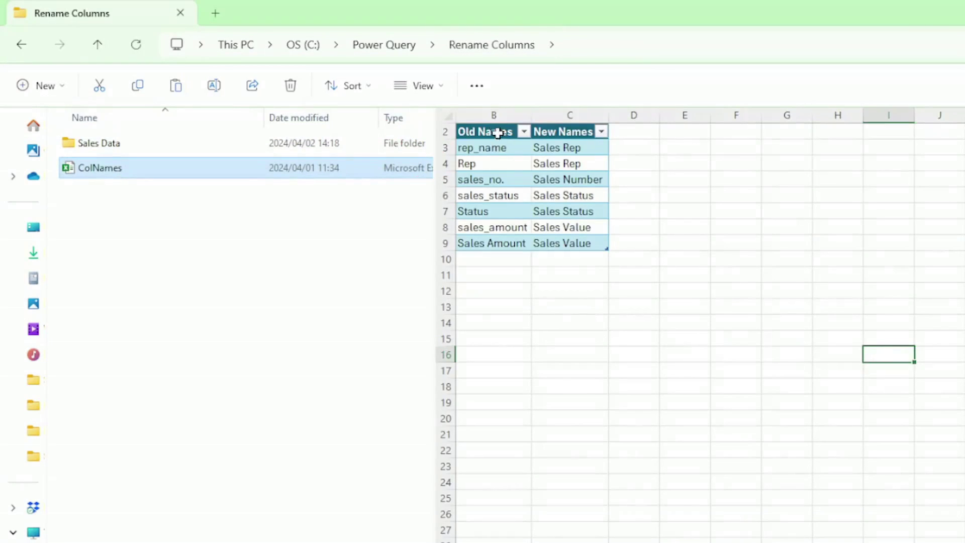
click(498, 133)
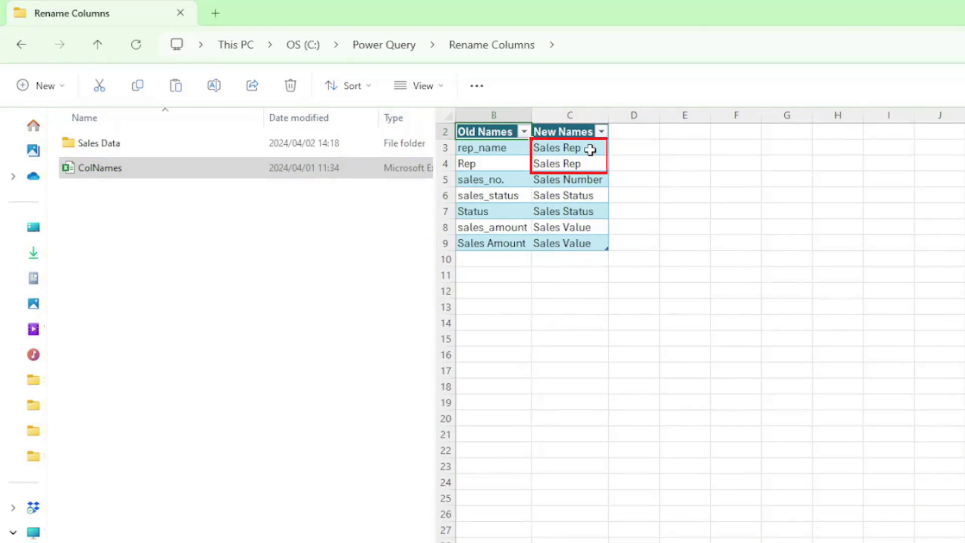
drag(590, 149, 590, 166)
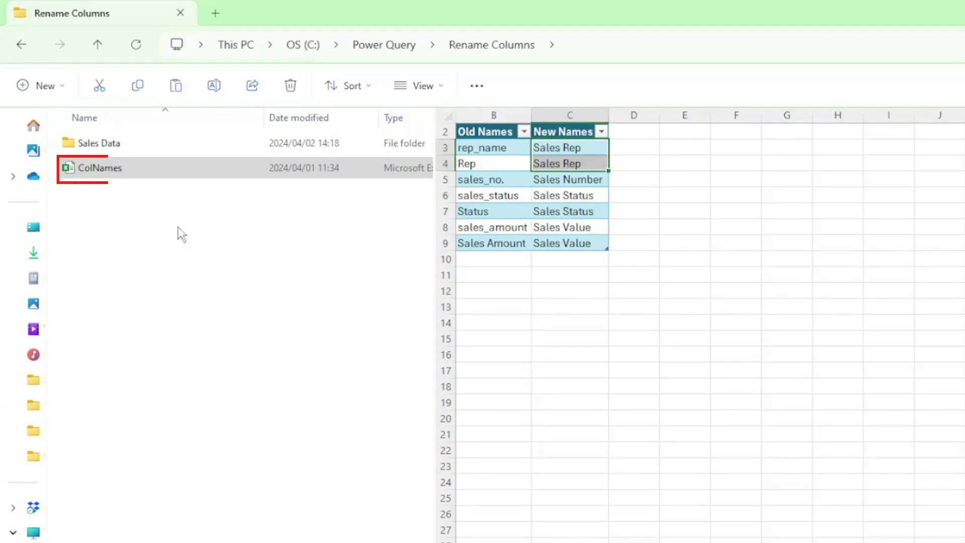
click(111, 174)
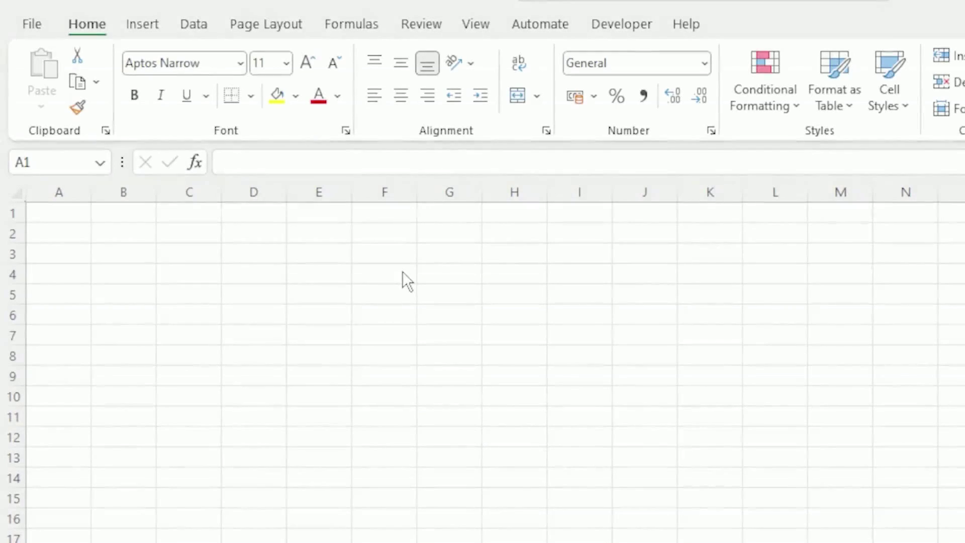
Step: Import Table2 from the ColNames workbook into the Power Query Editor for transforming
click(194, 25)
click(44, 104)
mouse_move(83, 139)
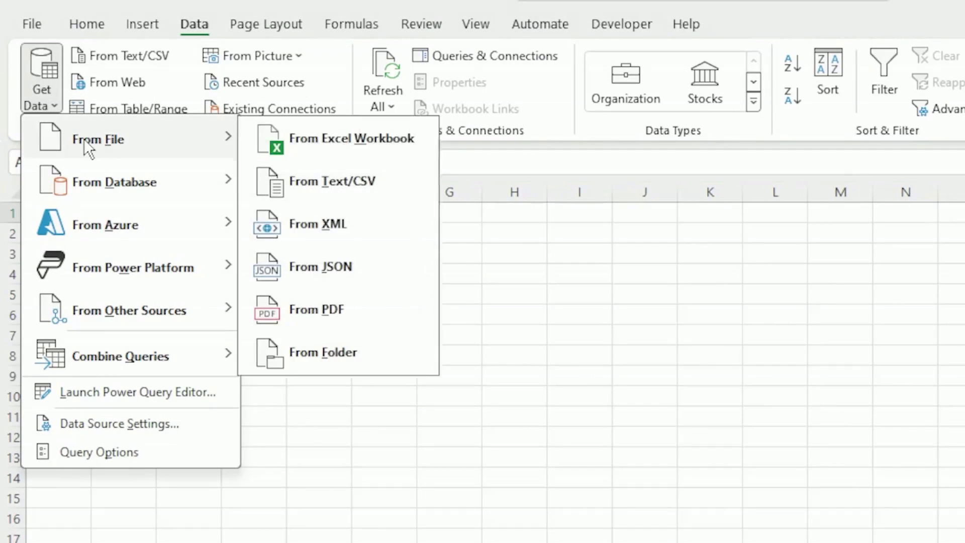
click(301, 141)
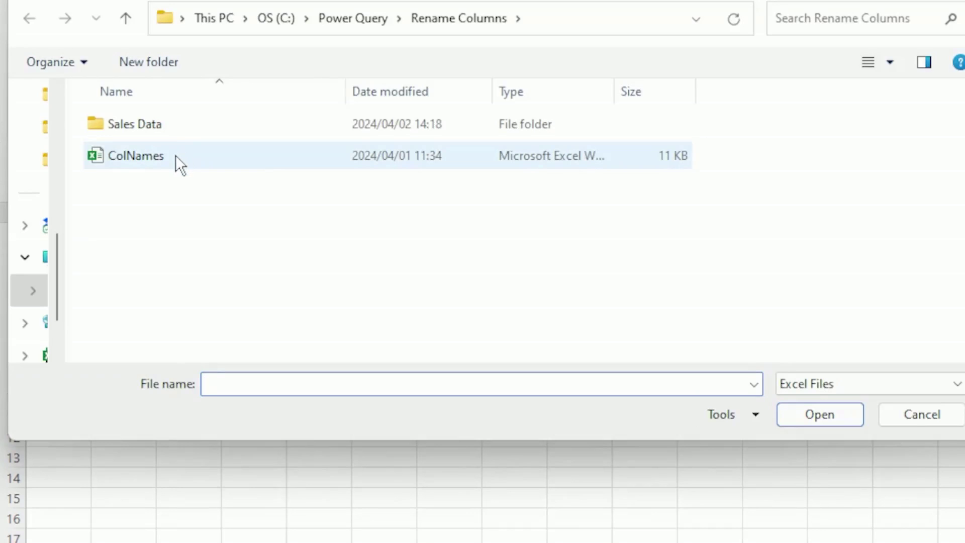
double_click(175, 155)
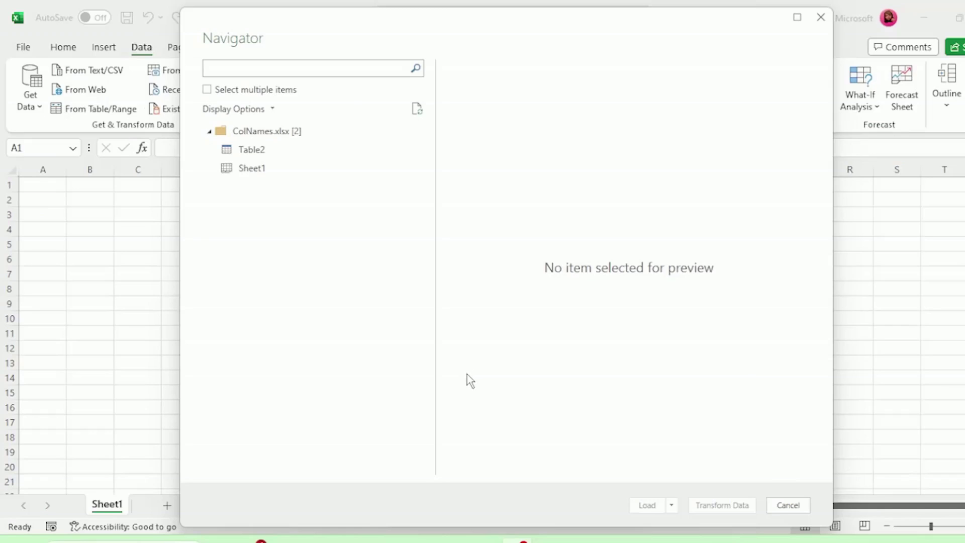
click(251, 153)
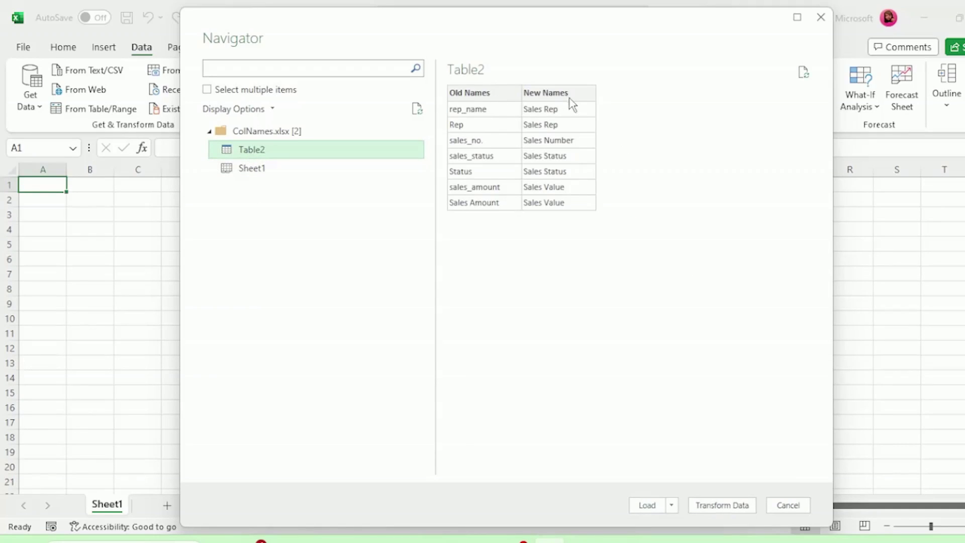
click(723, 505)
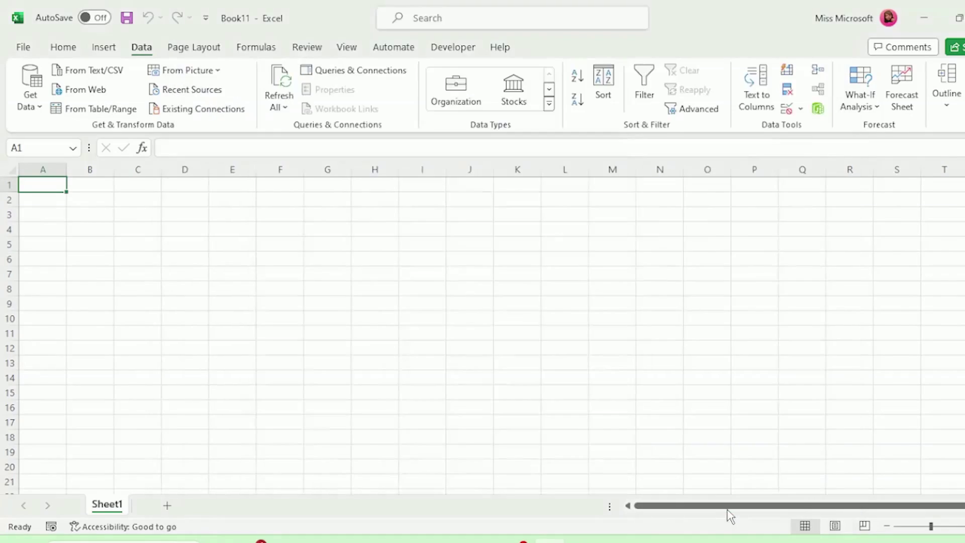
Step: Rename the query to ColNames
double_click(784, 183)
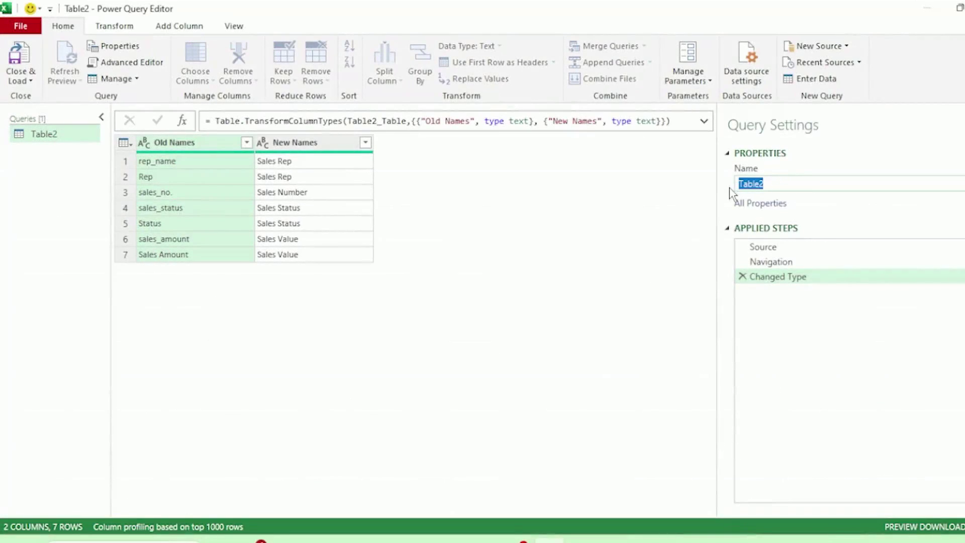
text(ColNames)
key(Return)
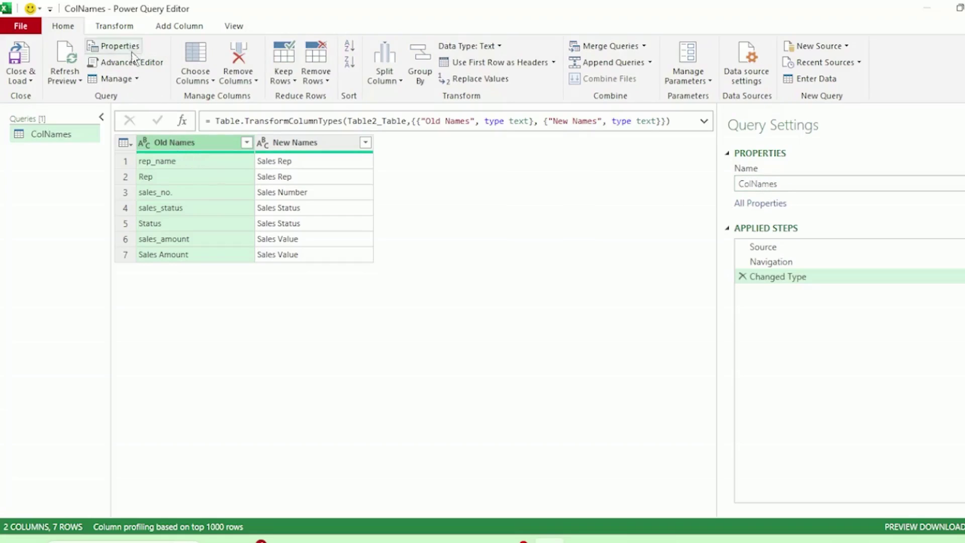
Step: Transpose ColNames, promote the old names to headers, and delete the Changed Type1 step
click(119, 26)
click(127, 46)
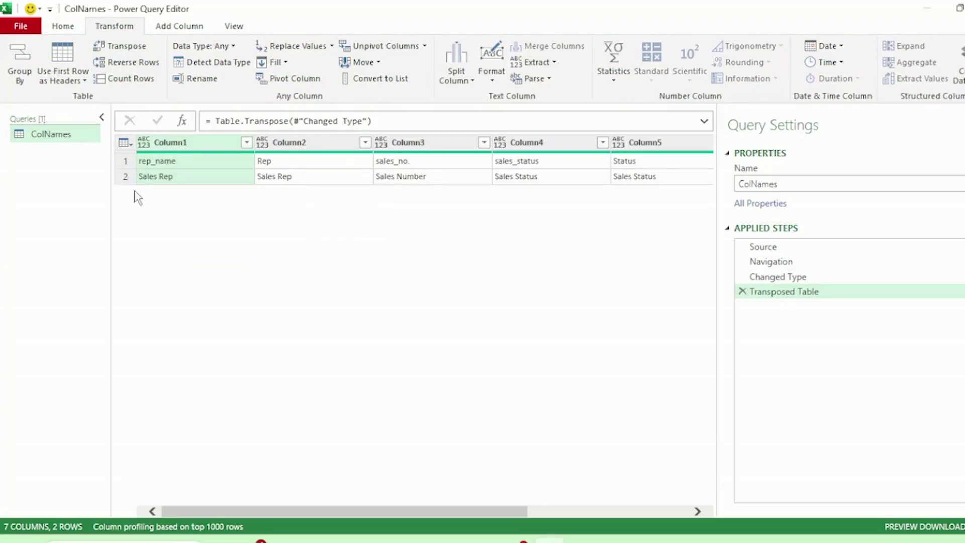
click(131, 147)
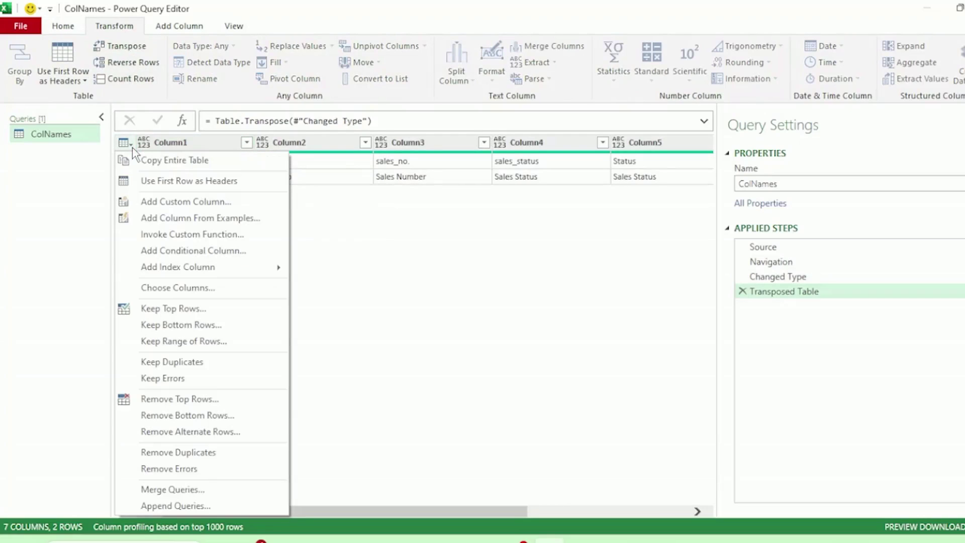
click(149, 181)
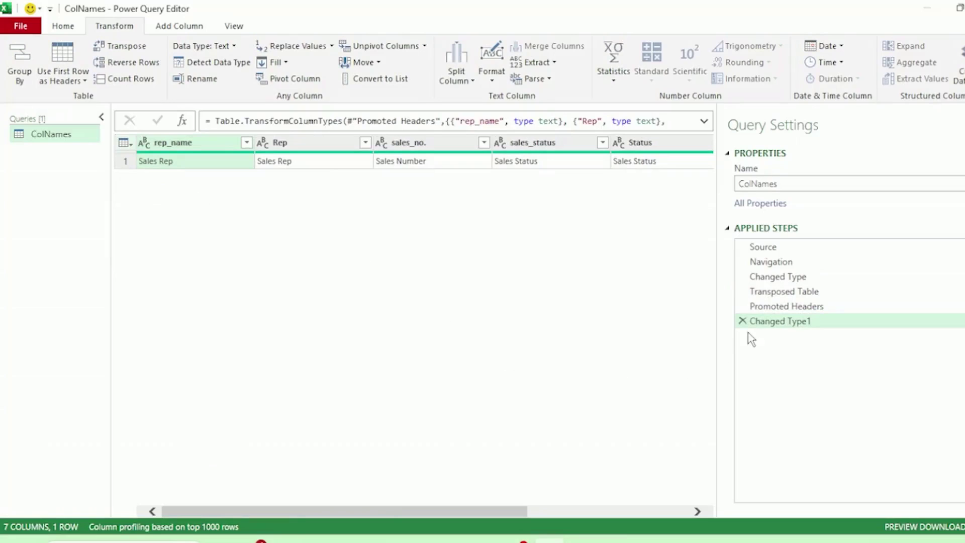
click(742, 320)
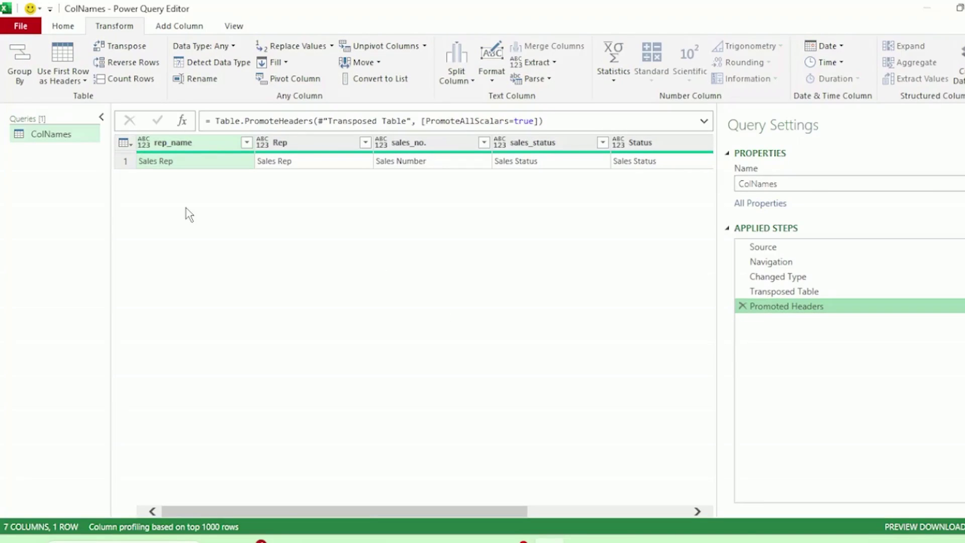
Step: Copy the Sales Data folder's path from File Explorer
drag(357, 507, 323, 508)
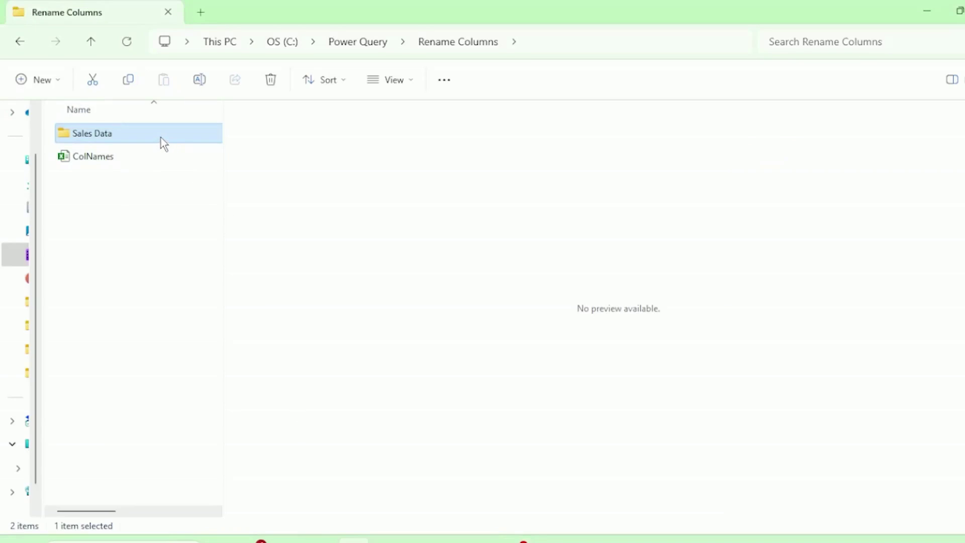
right_click(161, 135)
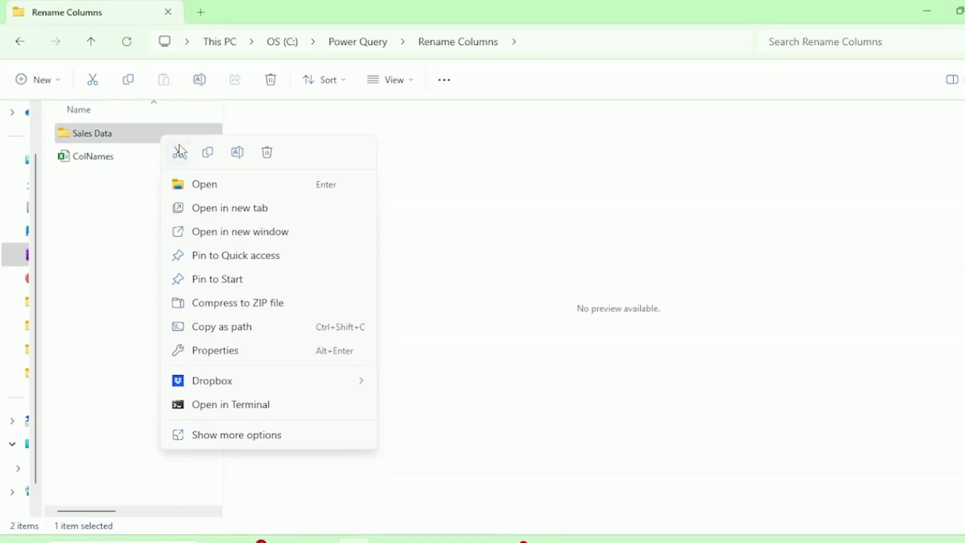
click(223, 331)
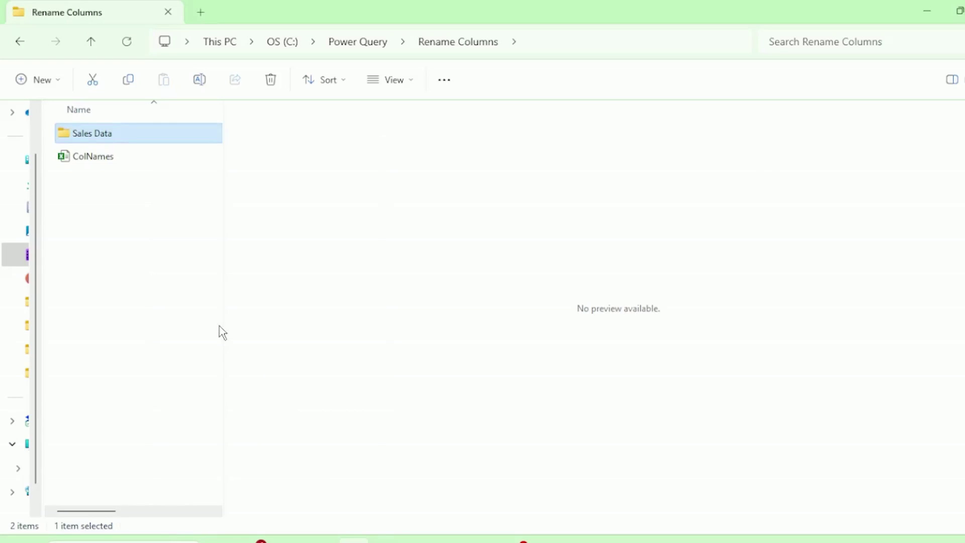
Step: Start a new From Folder query using the pasted Sales Data folder path
click(540, 540)
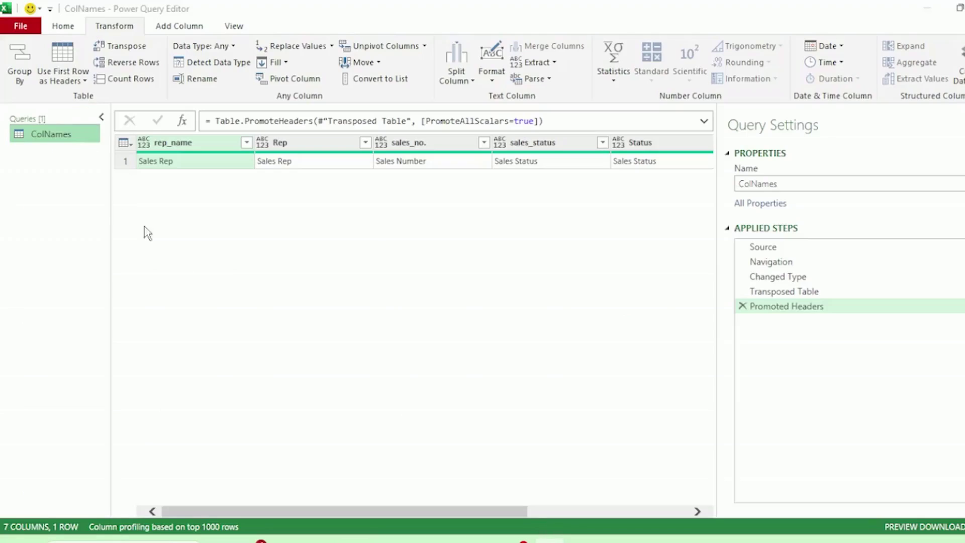
right_click(26, 189)
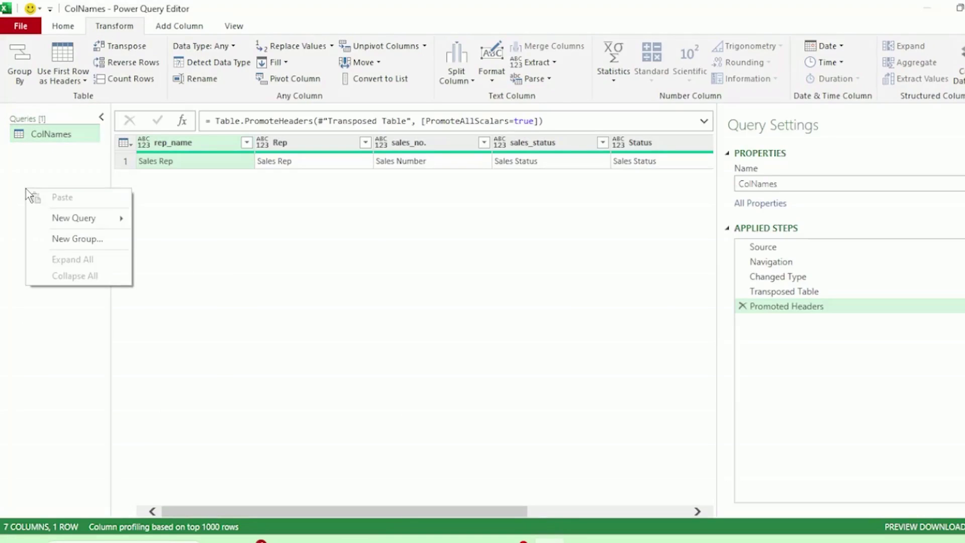
mouse_move(78, 220)
mouse_move(164, 223)
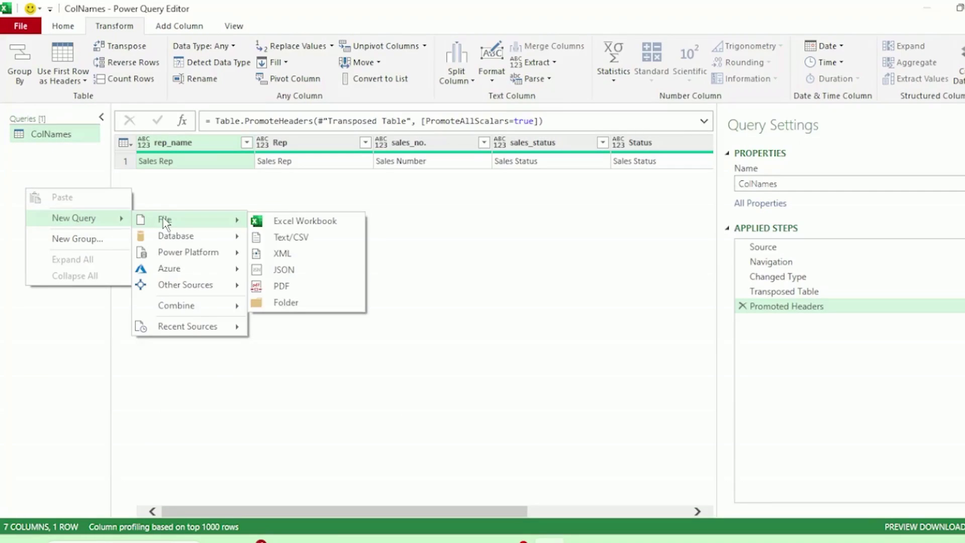
click(296, 307)
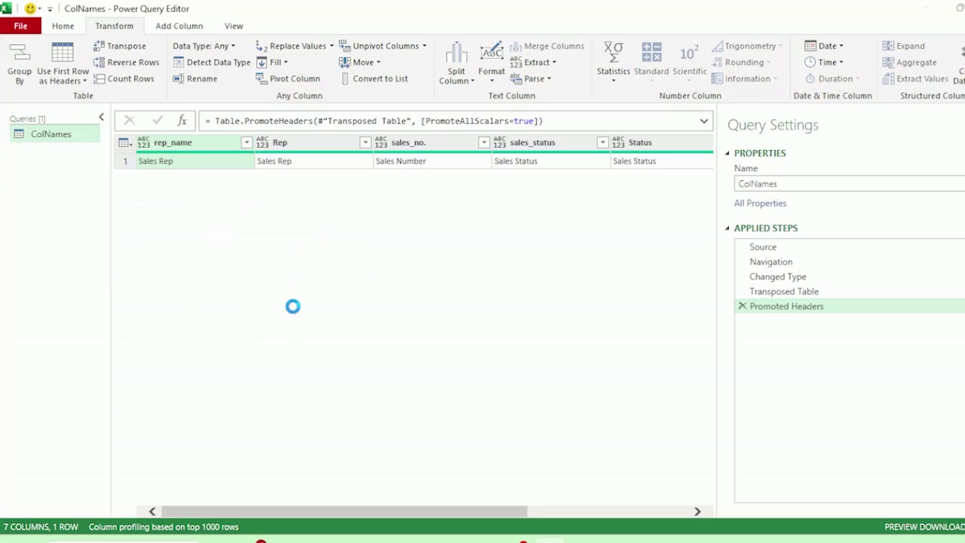
right_click(484, 374)
click(511, 236)
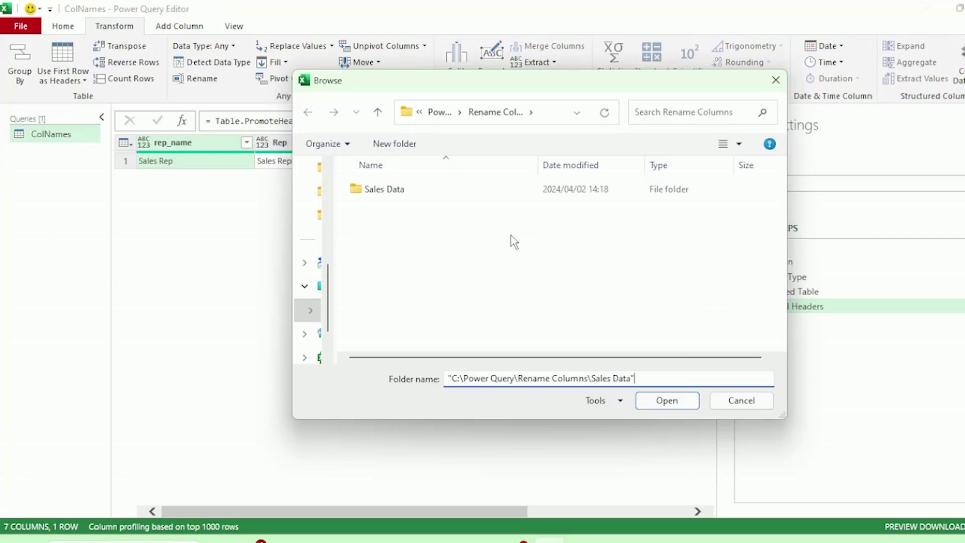
click(650, 402)
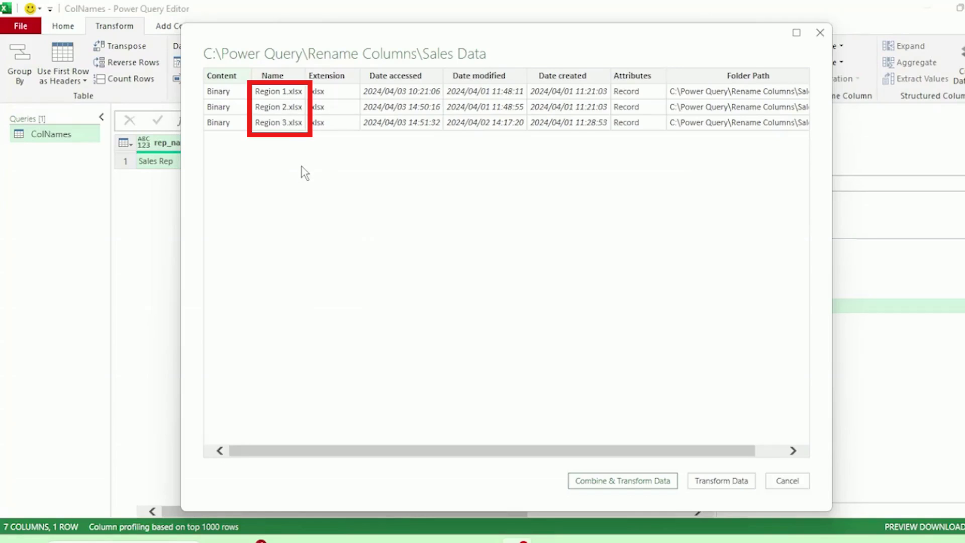
Step: Combine the Region files, using Sheet1 of the first file as the sample
click(637, 484)
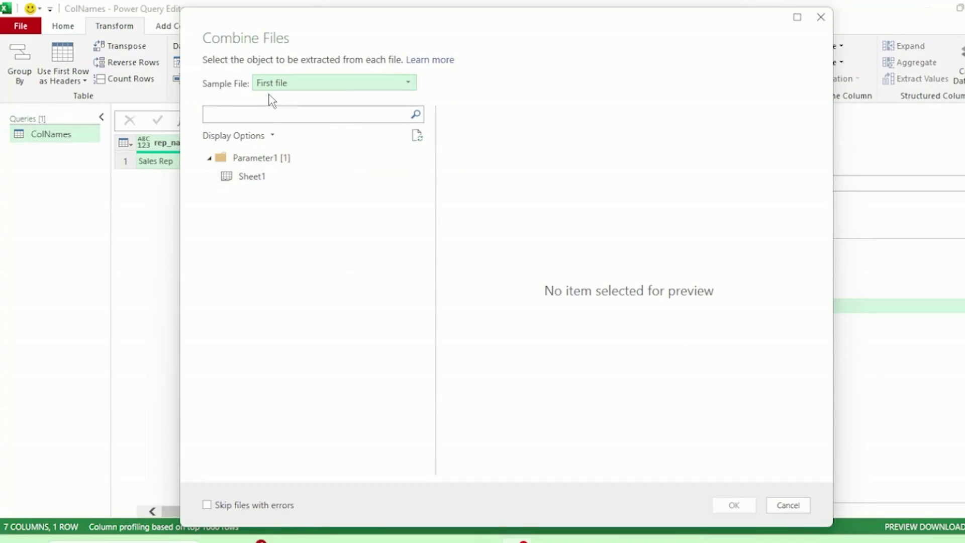
click(287, 90)
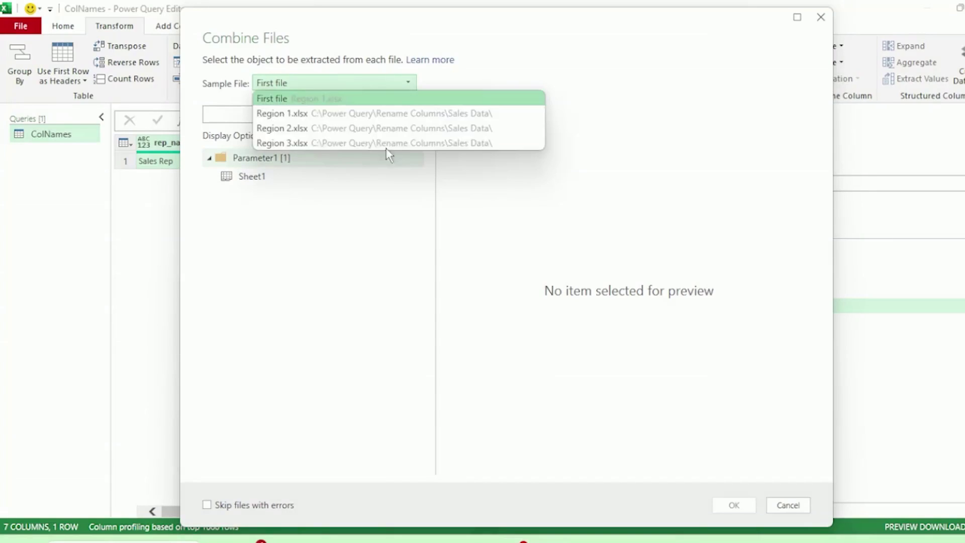
click(276, 102)
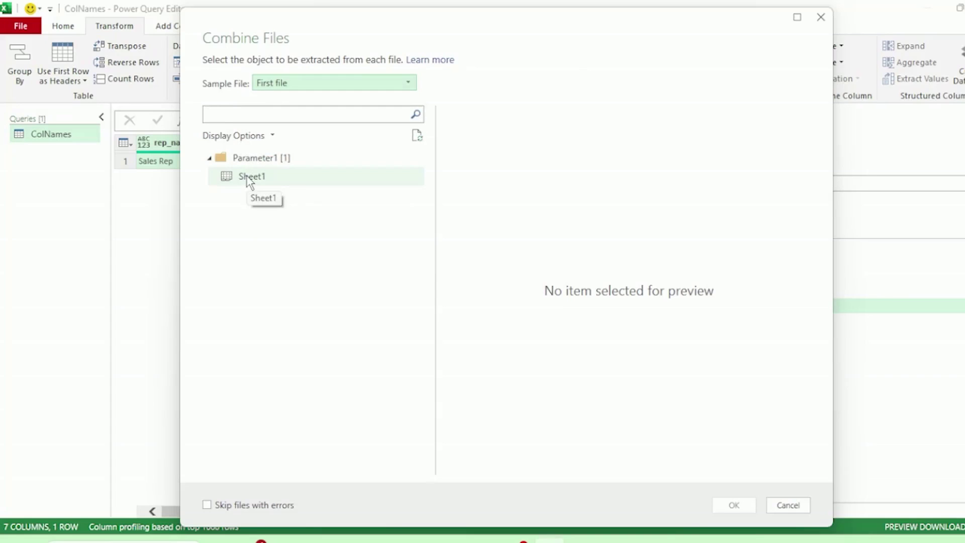
click(249, 180)
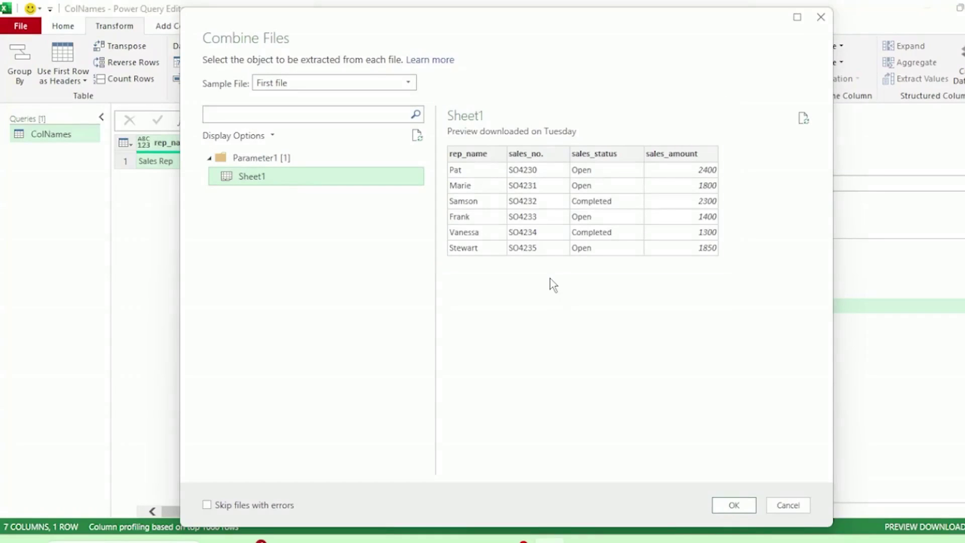
click(734, 505)
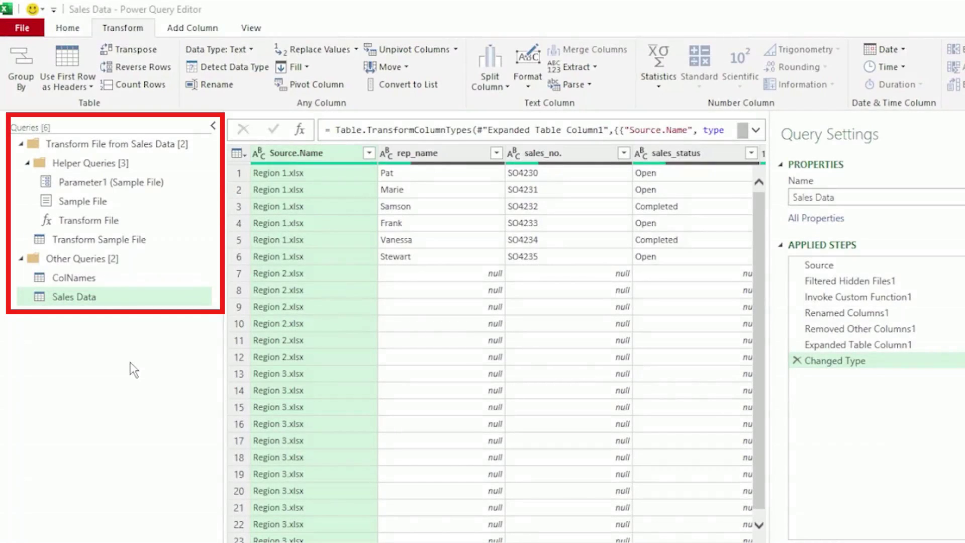
click(104, 300)
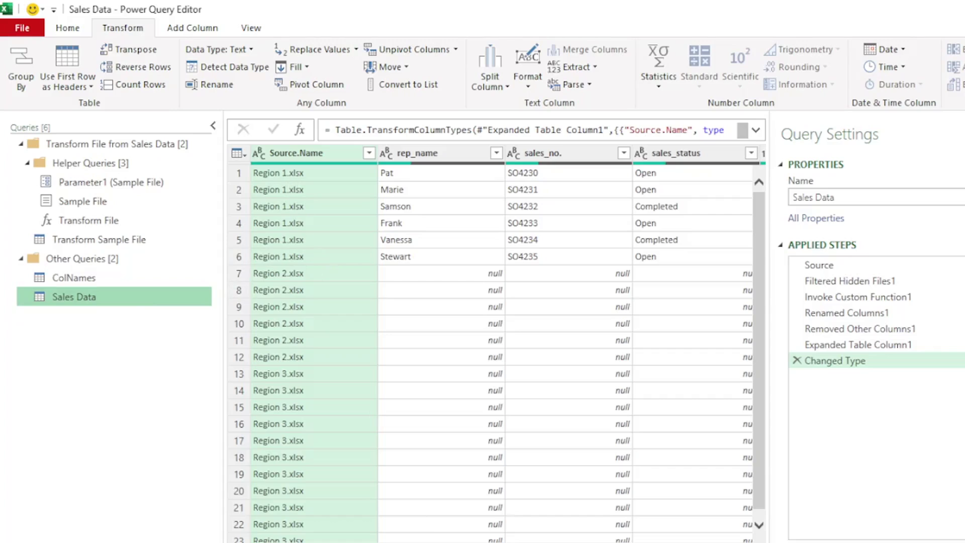
scroll(498, 352, right, 3)
scroll(498, 351, left, 3)
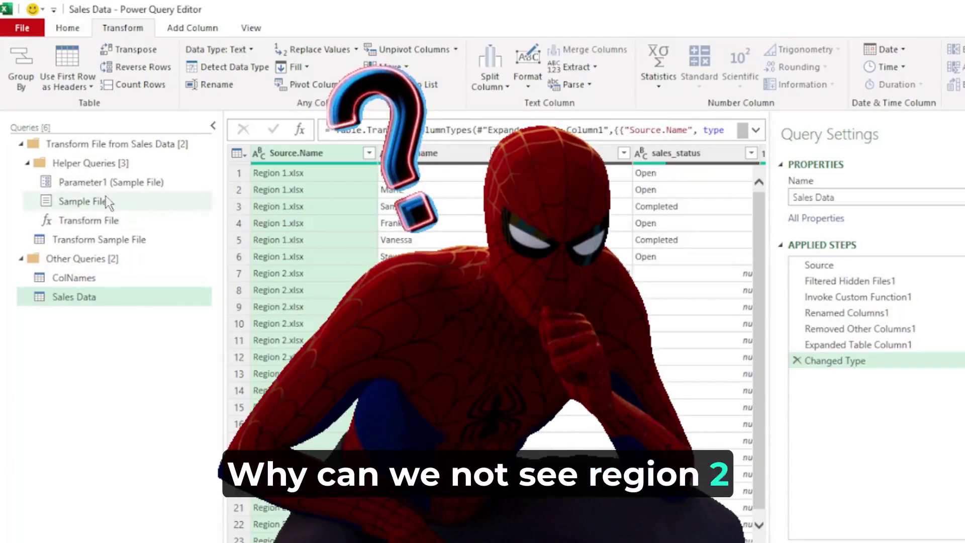
click(104, 200)
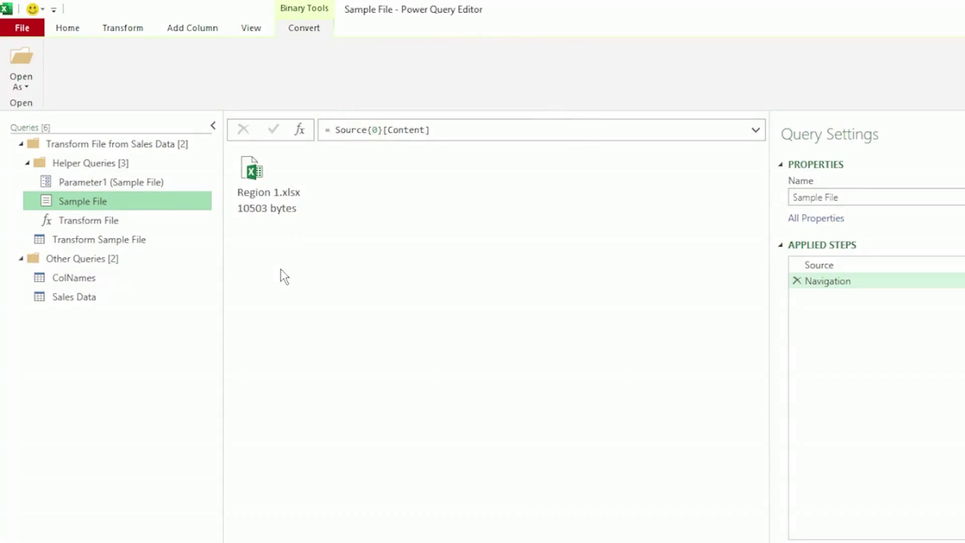
click(120, 240)
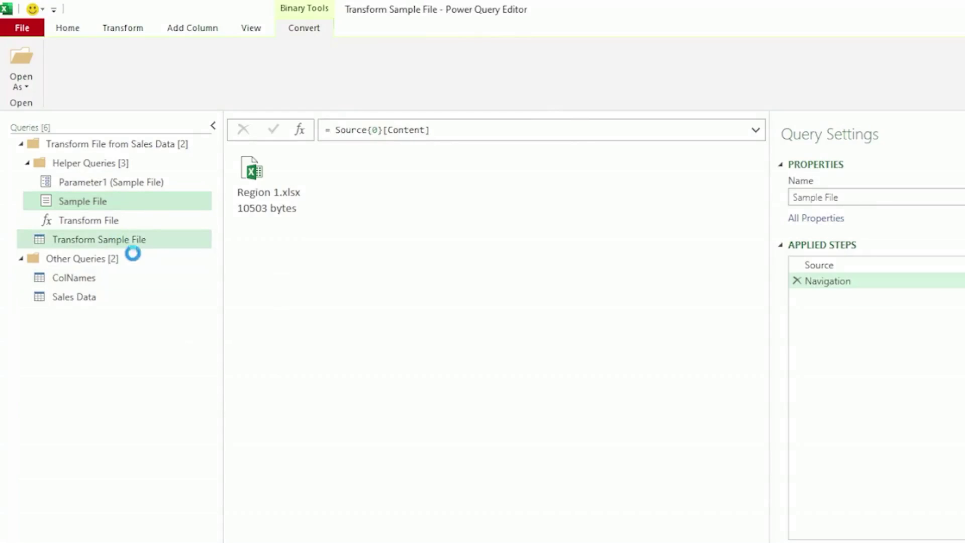
click(101, 300)
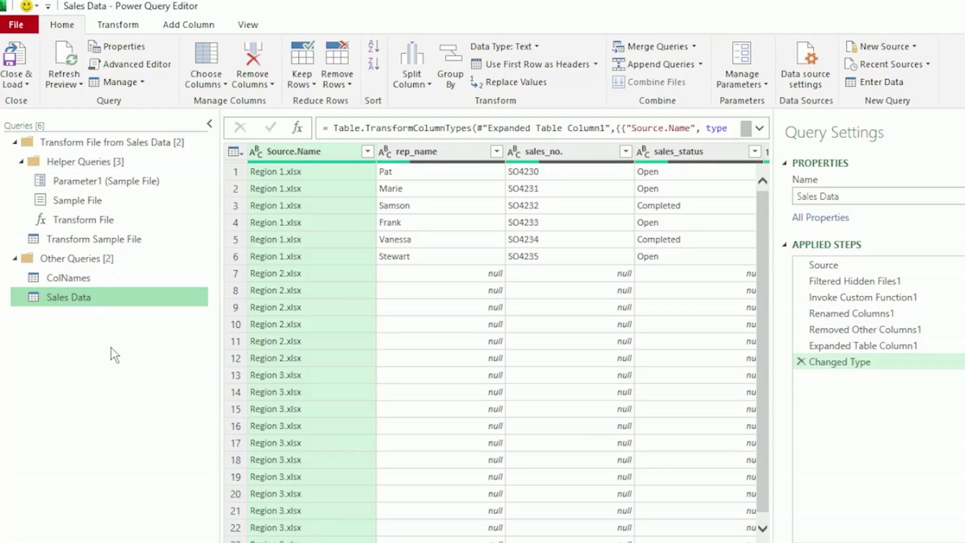
Step: Add a Custom1 step to Transform Sample File and select its #"Promoted Headers" reference
click(120, 242)
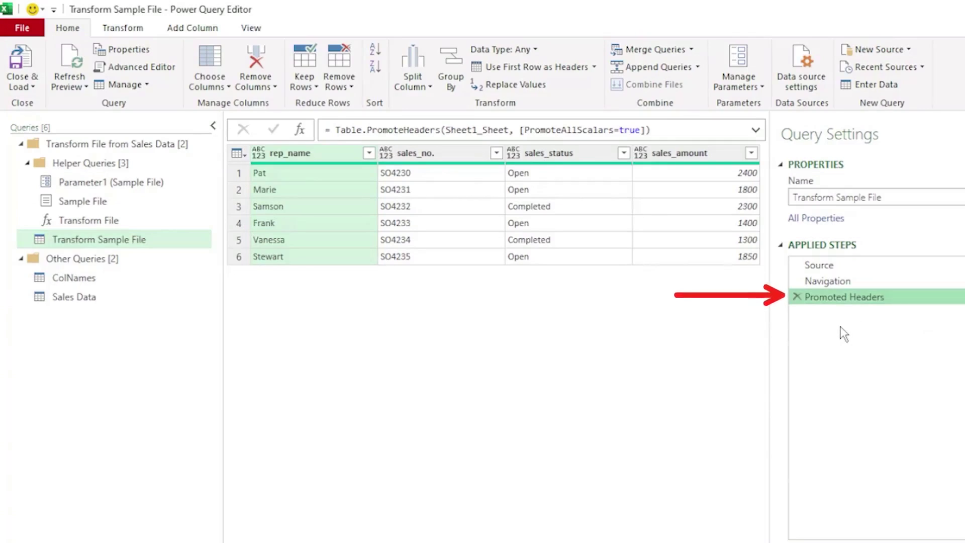
click(298, 131)
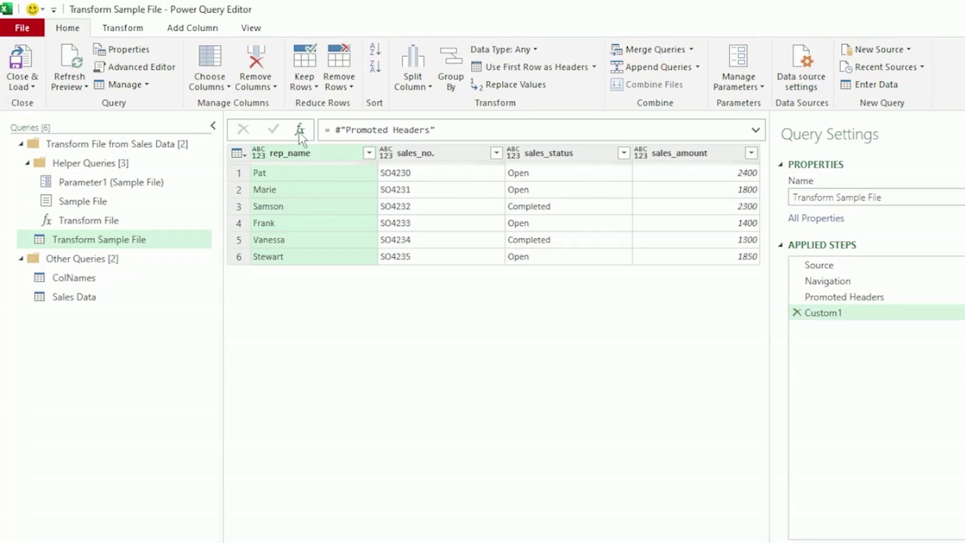
drag(336, 130, 446, 130)
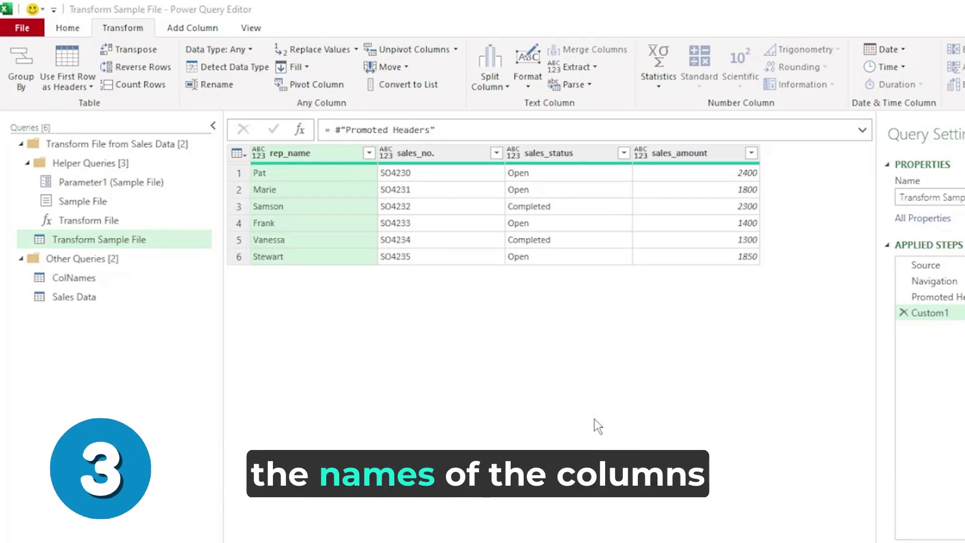
Step: Wrap #"Promoted Headers" in Table.TransformColumnNames( and add a trailing comma in Custom1
click(330, 130)
key(Caps_Lock)
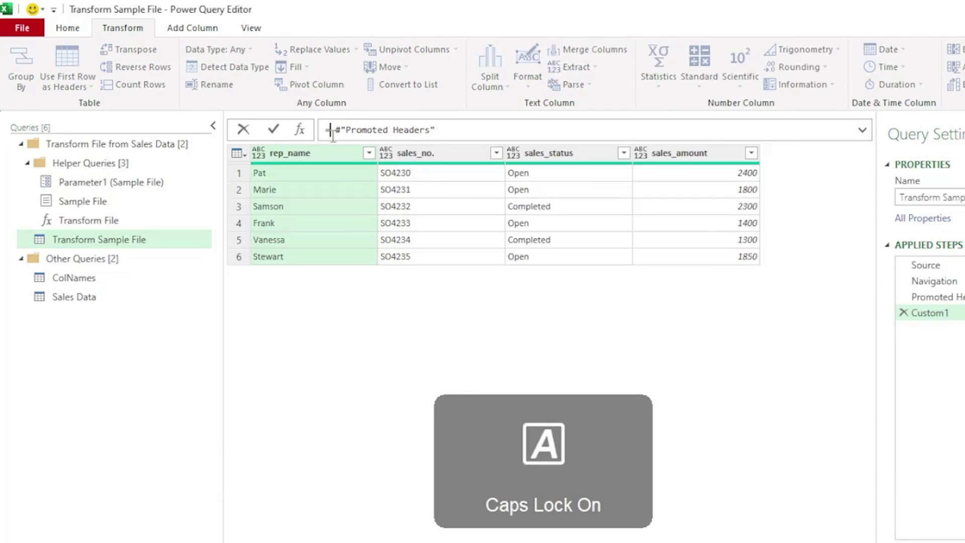
text(T)
key(Caps_Lock)
key(Tab)
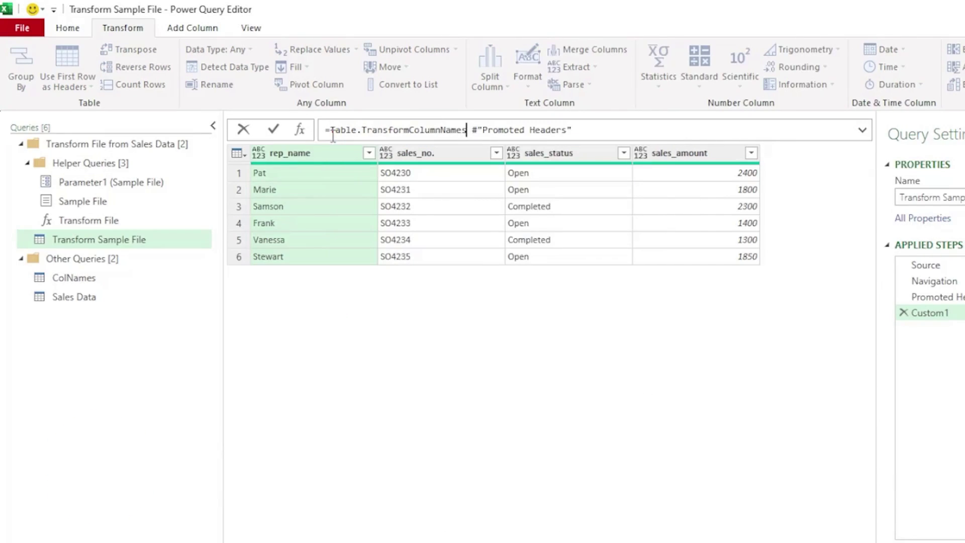
text(()
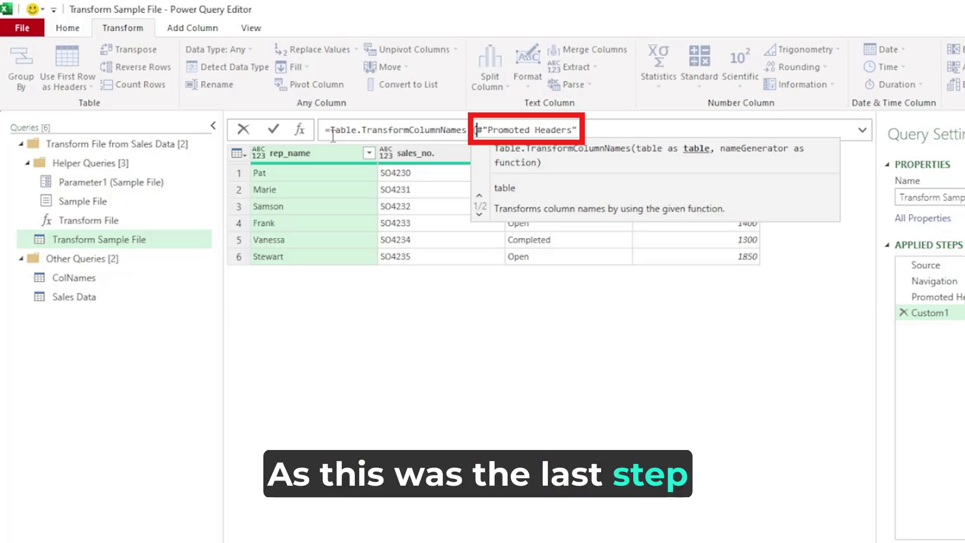
click(578, 129)
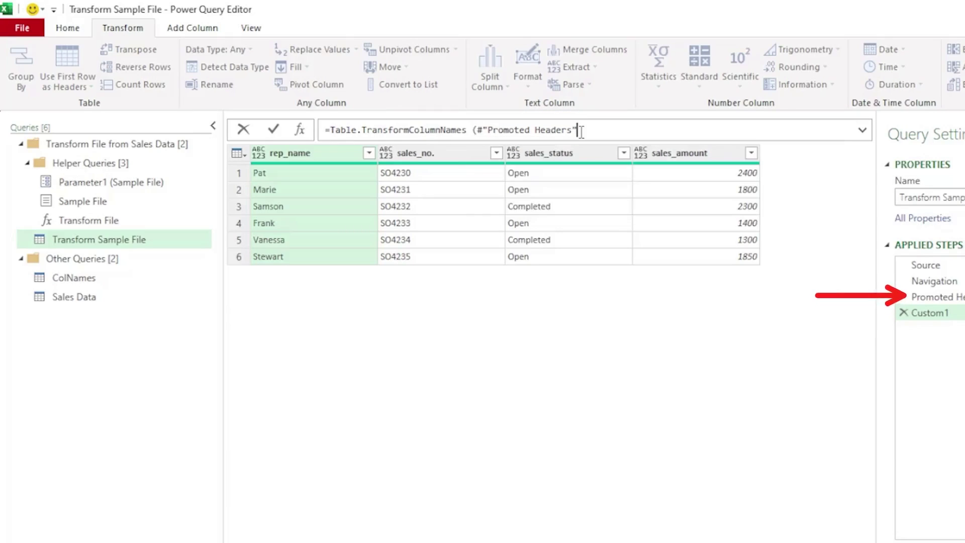
text(,)
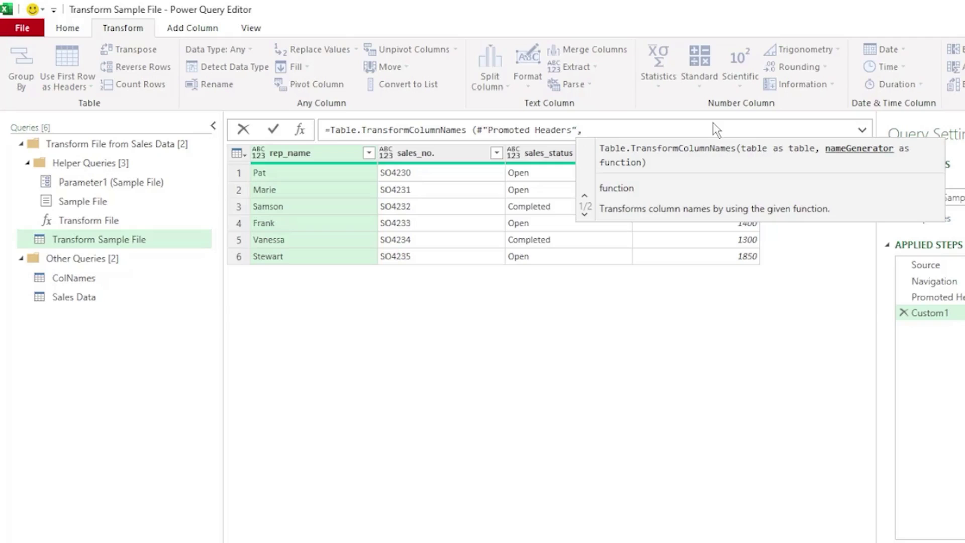
Step: Create a new blank query, Query1
right_click(69, 329)
mouse_move(129, 363)
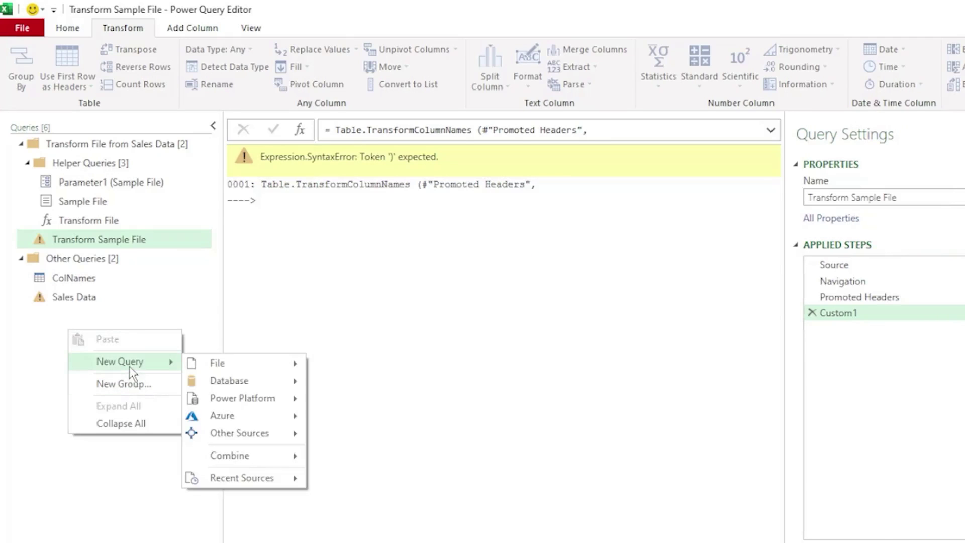
mouse_move(226, 432)
click(359, 505)
Step: Enter Table.Column(ColNames, "rep_name" in Query1's formula bar
text(T)
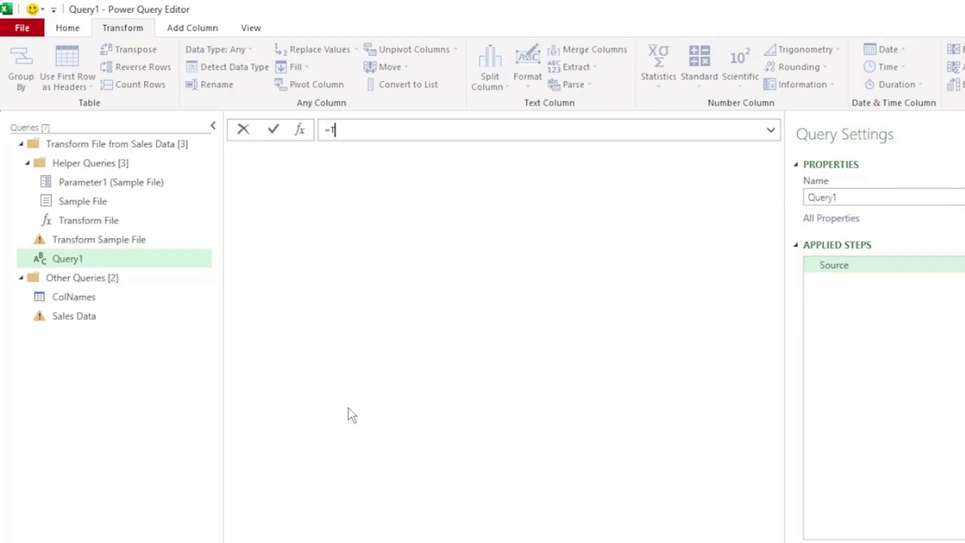
text(able)
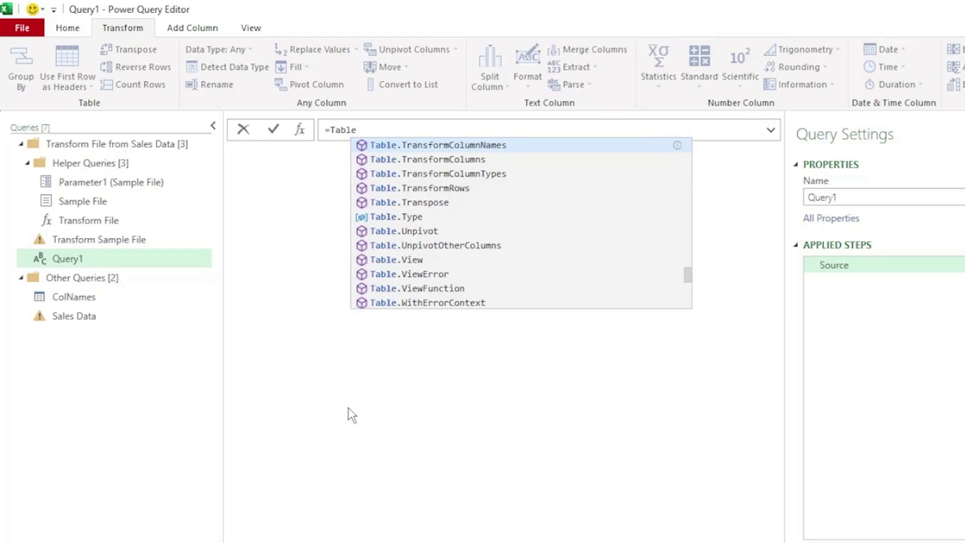
text(.Column)
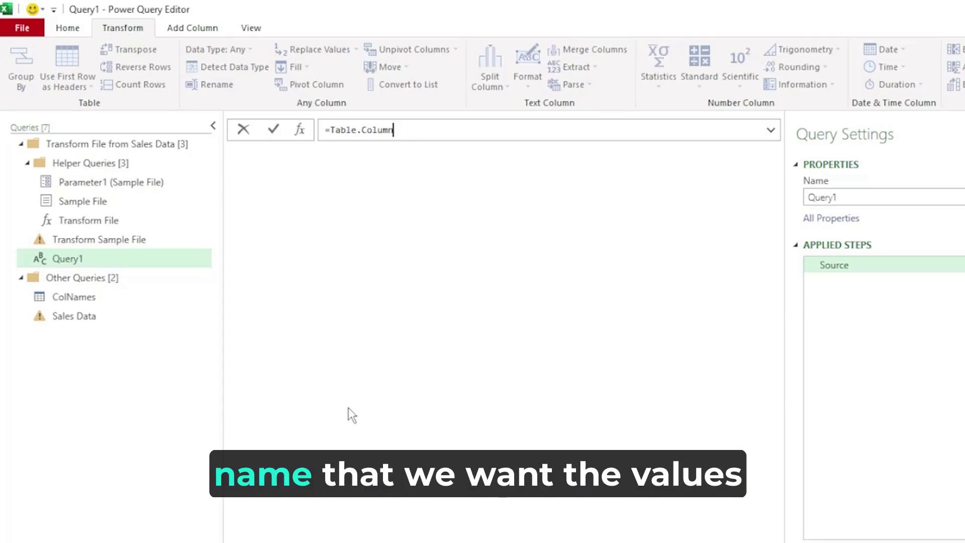
text(()
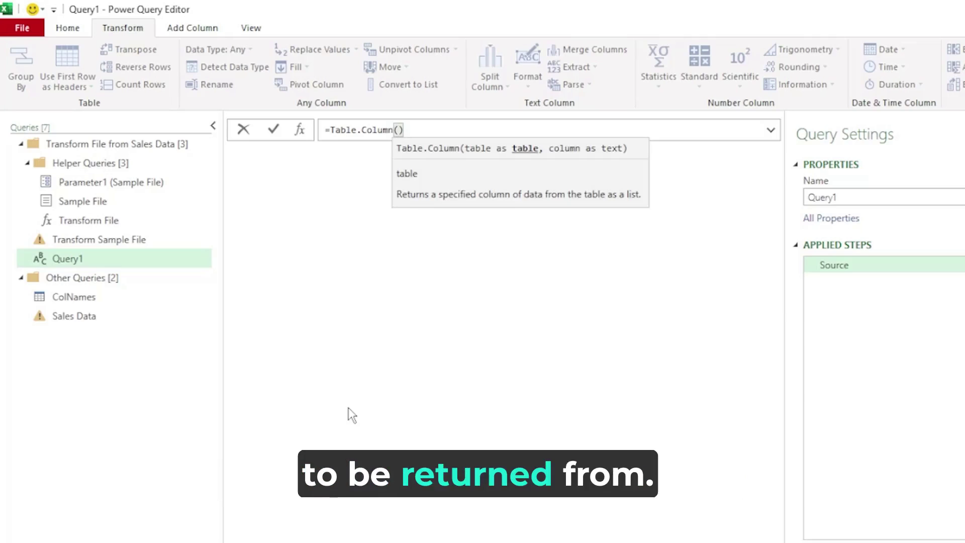
key(Caps_Lock)
text(C)
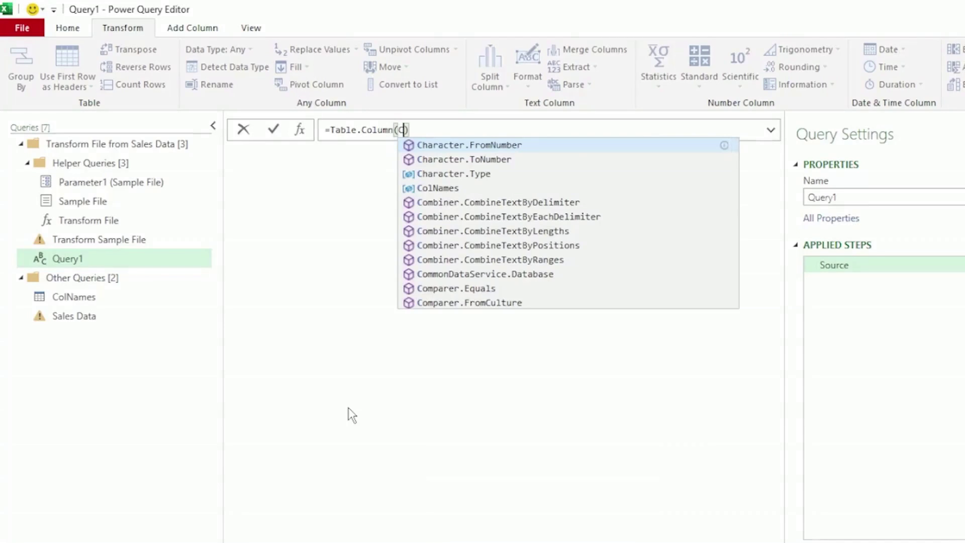
key(Caps_Lock)
text(olNames)
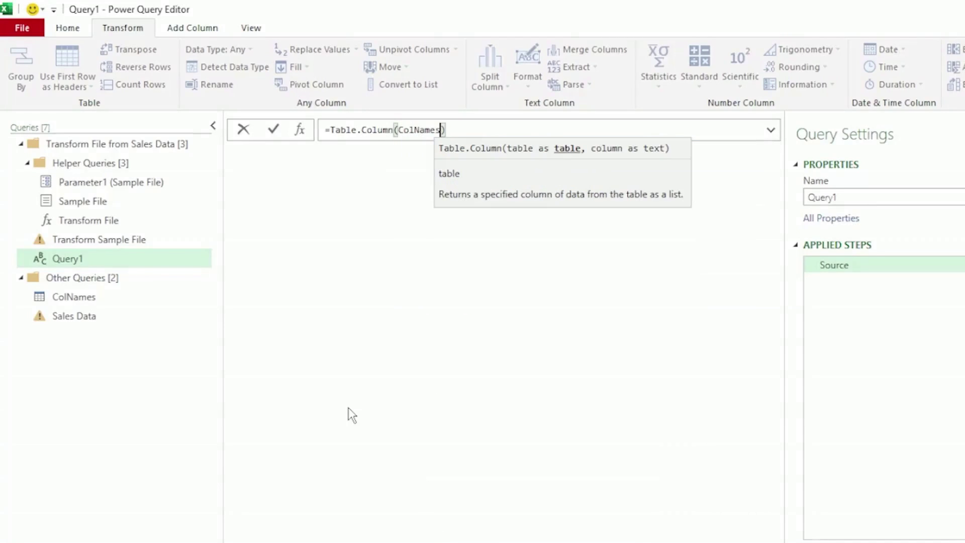
text(, "rep)
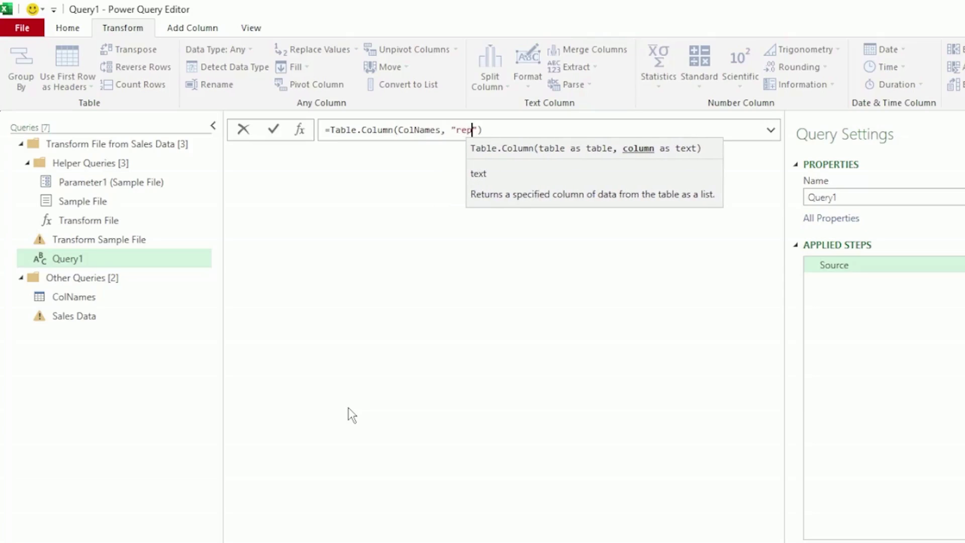
text(_name)
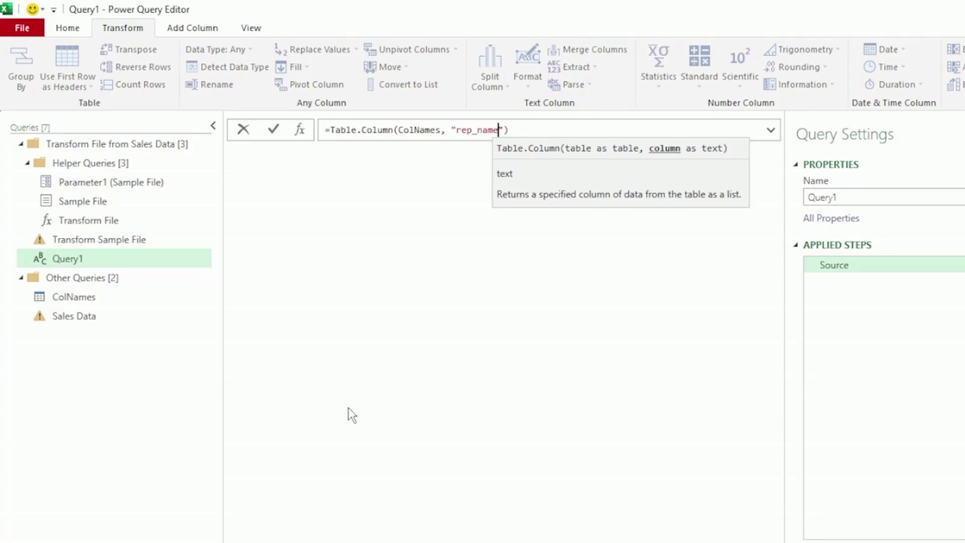
Step: Commit the rep_name formula, then switch the lookup to "sales_no." to return Sales Number
key(Return)
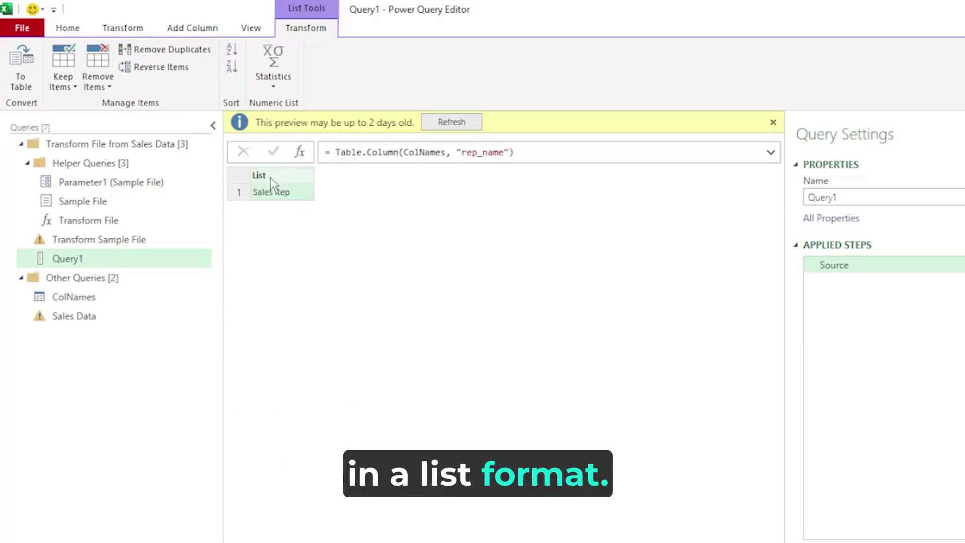
drag(462, 152, 504, 153)
text(sales)
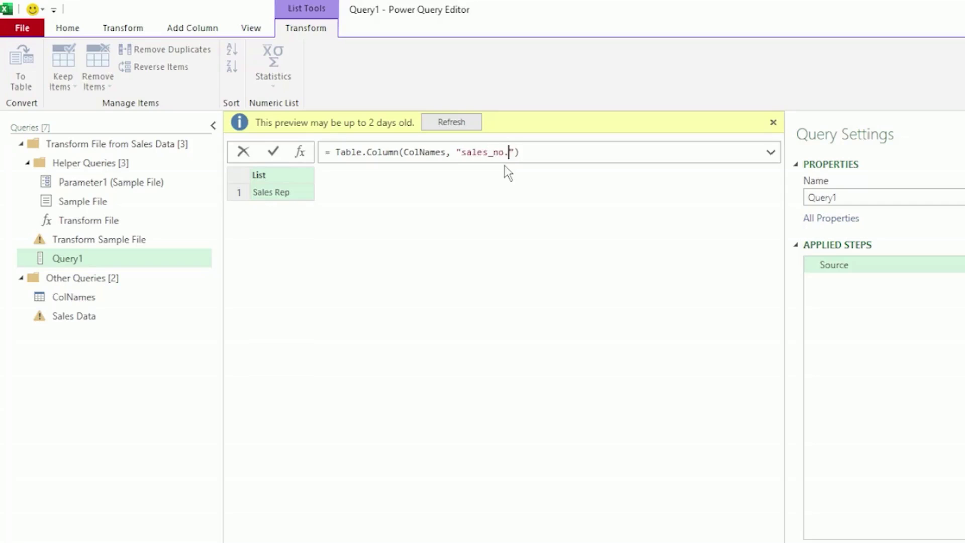
key(Return)
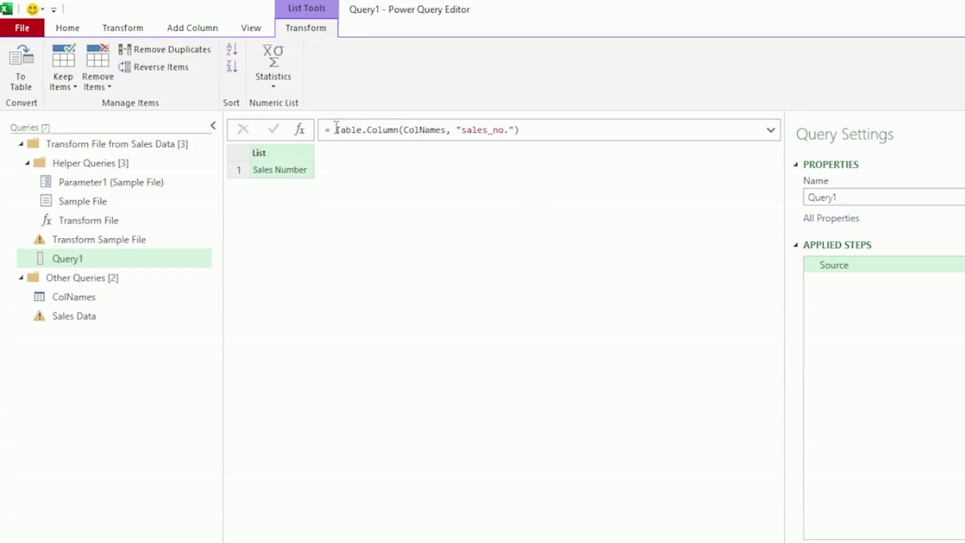
Step: Reselect the sales_no. name in the formula and exit editing without changes
drag(336, 130, 542, 131)
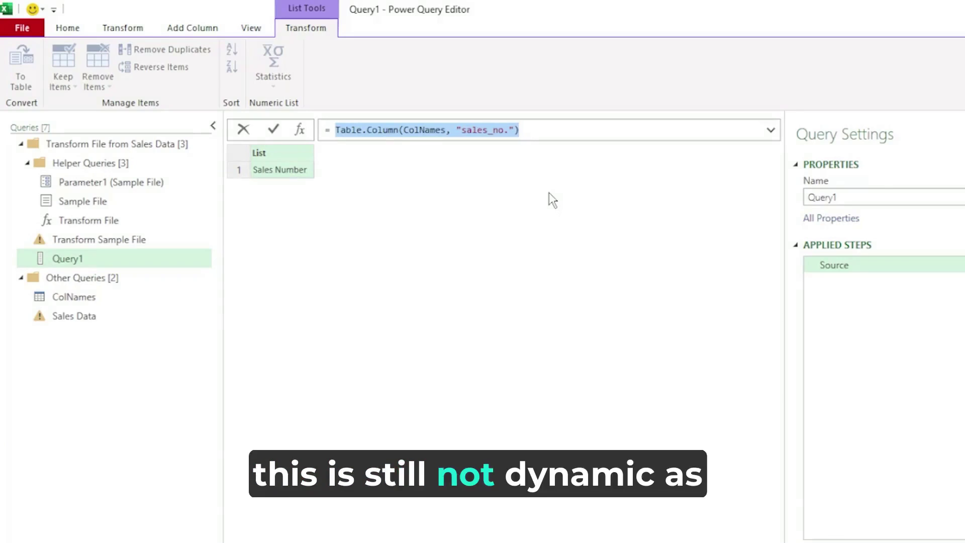
drag(461, 130, 508, 129)
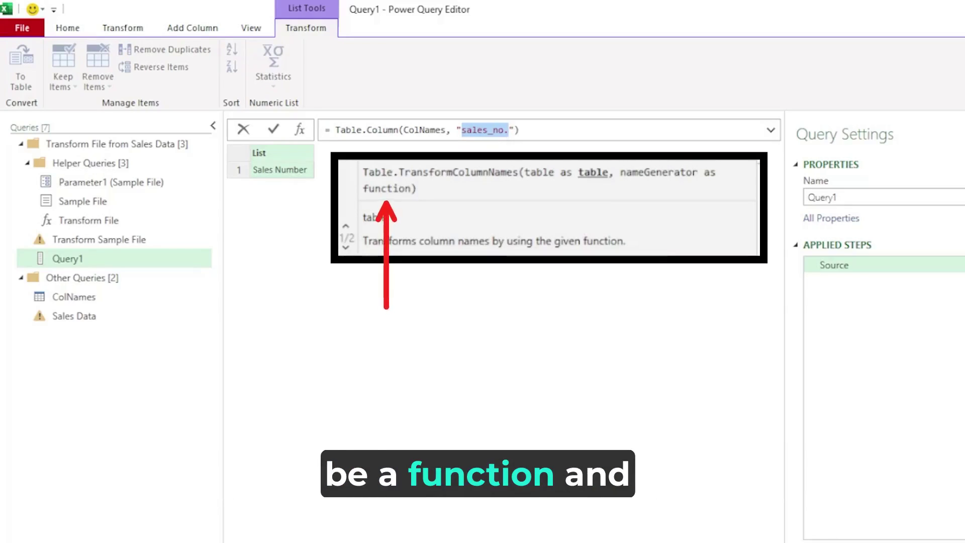
key(Return)
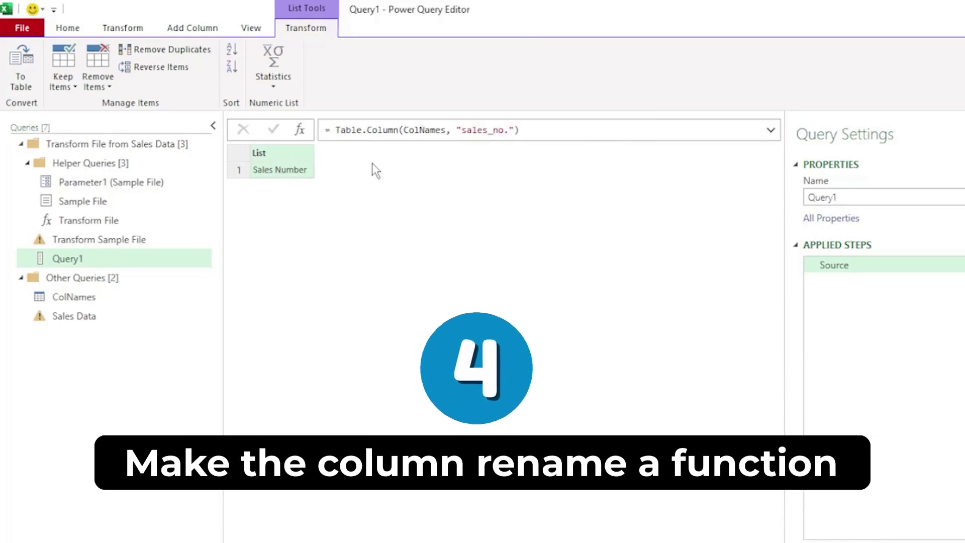
Step: Prefix the formula with each and replace "sales_no." with _ to make Query1 a function
click(329, 130)
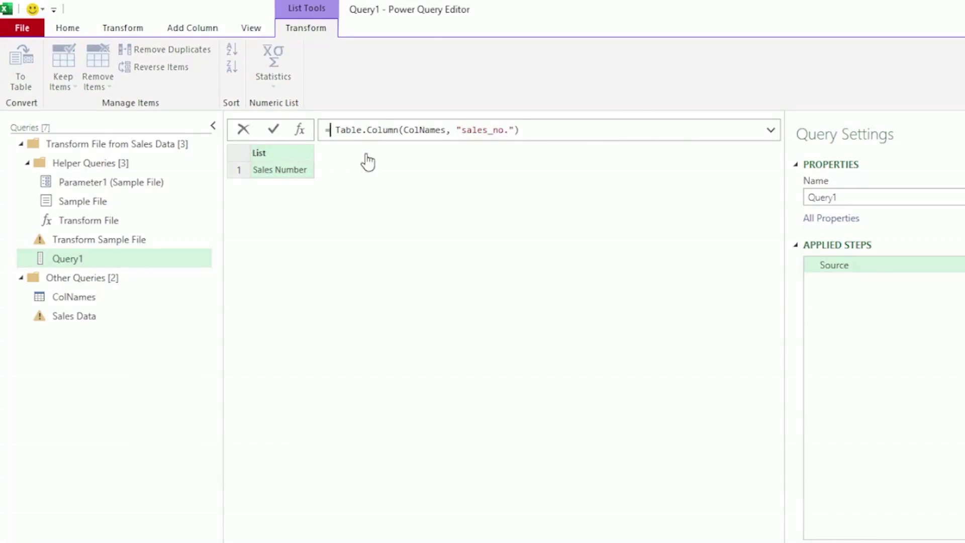
text(each)
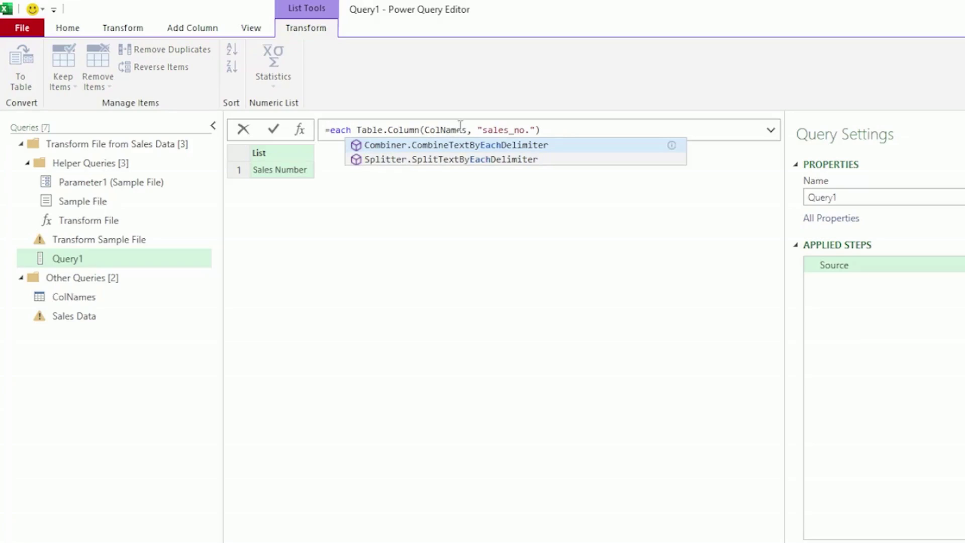
drag(478, 130, 537, 133)
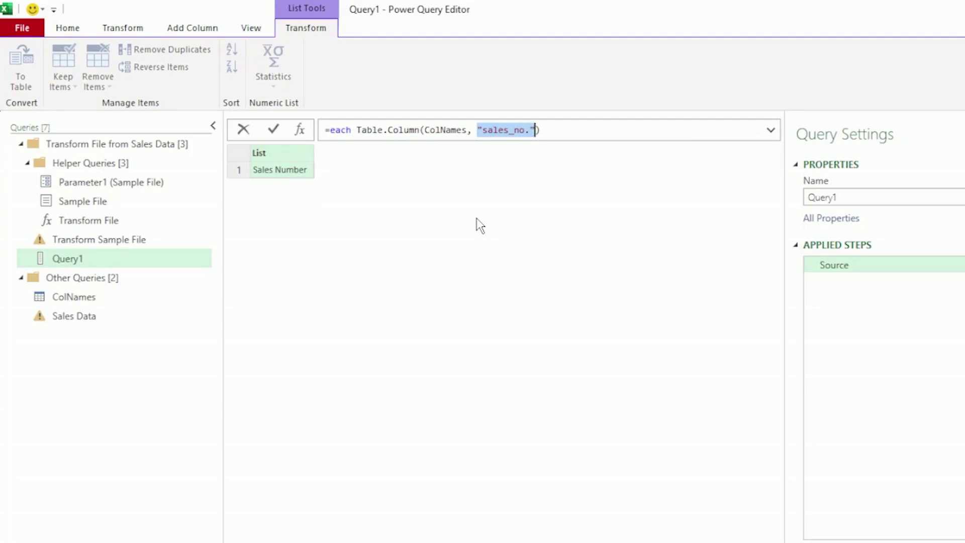
text(_)
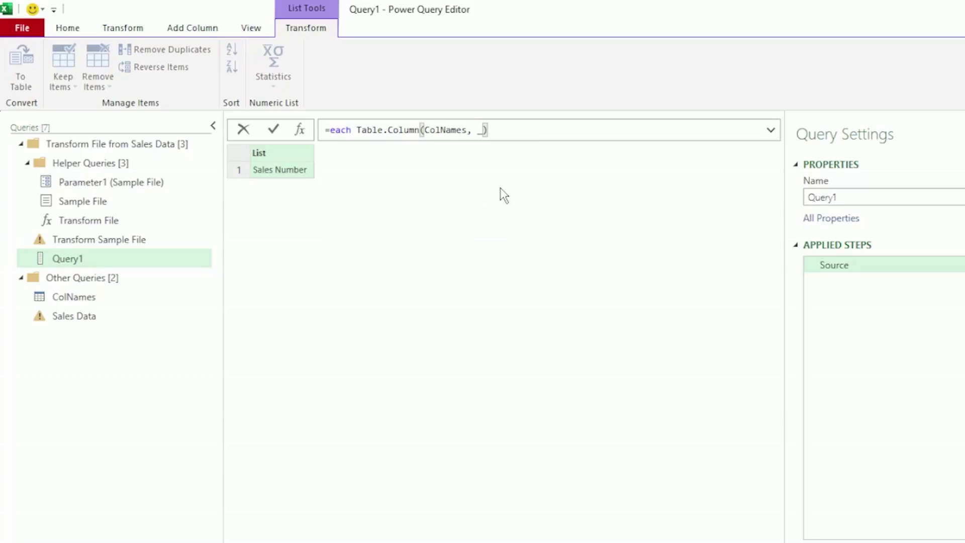
key(Return)
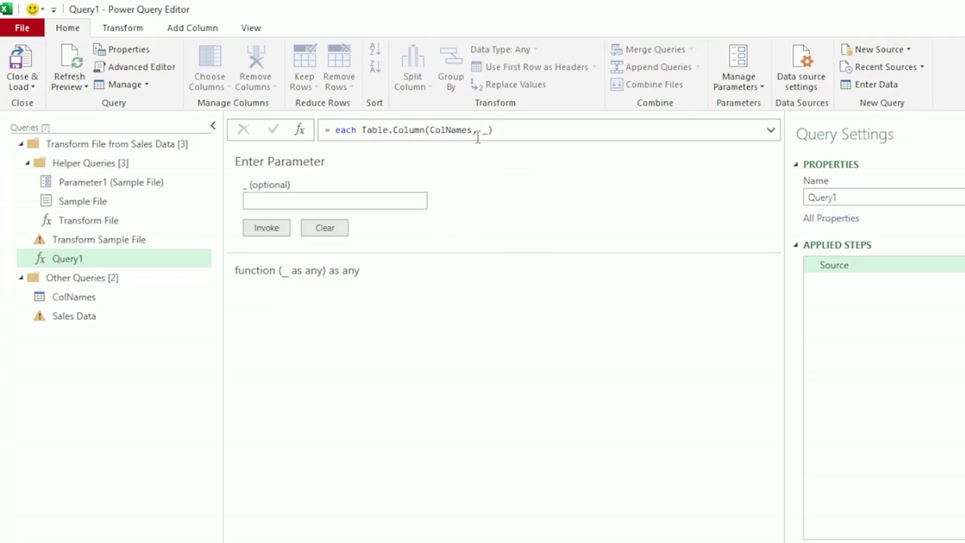
Step: Invoke the function with rep_name and preview the returned Sales Rep value
text(rep)
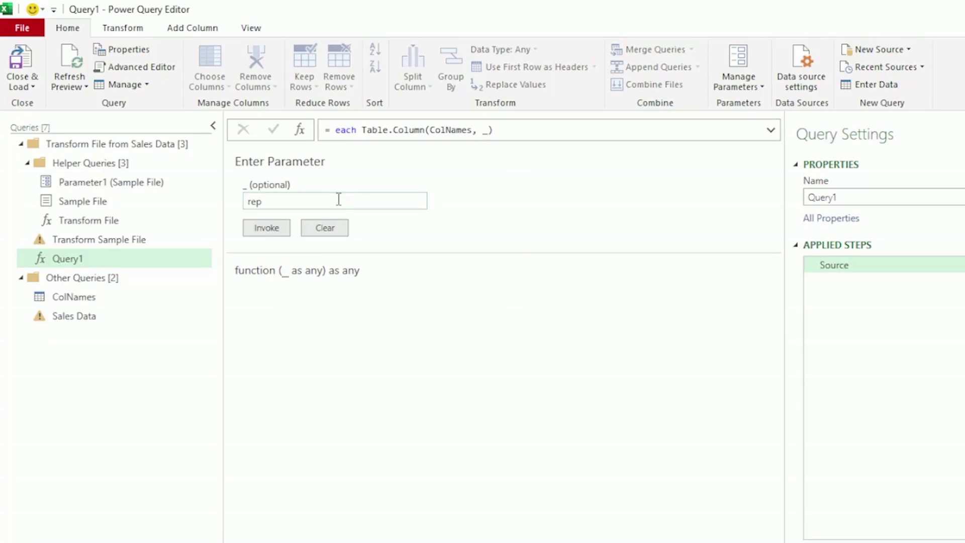
text(_name)
click(269, 228)
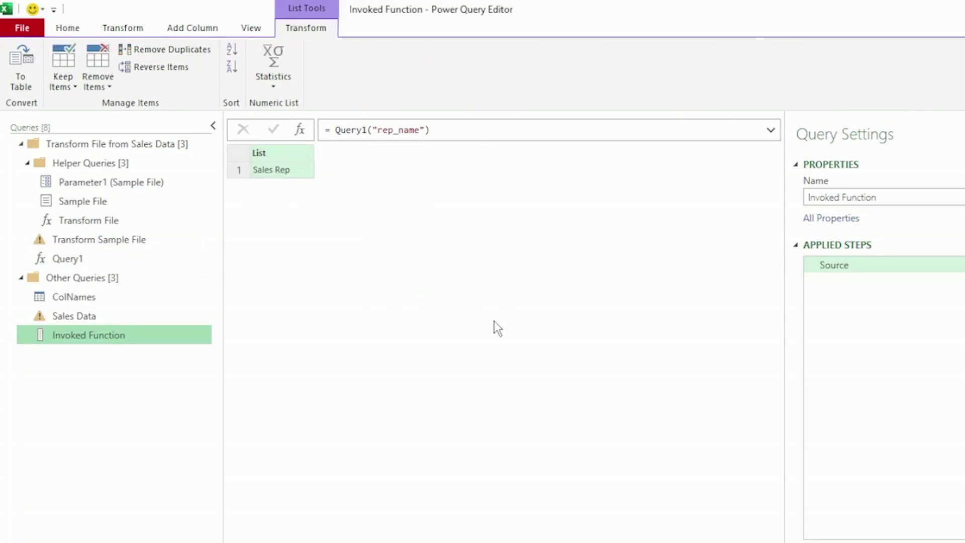
click(253, 170)
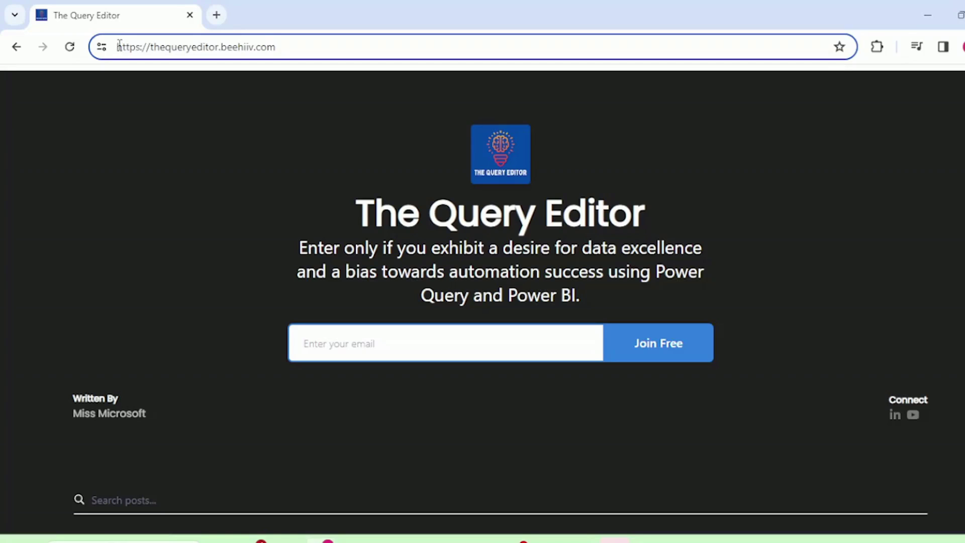
drag(119, 46, 282, 48)
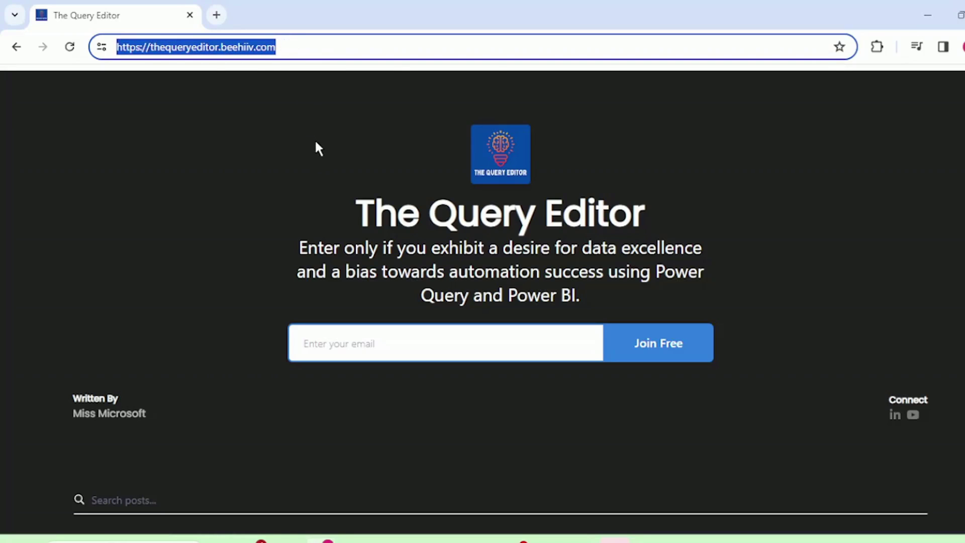
scroll(275, 289, down, 7)
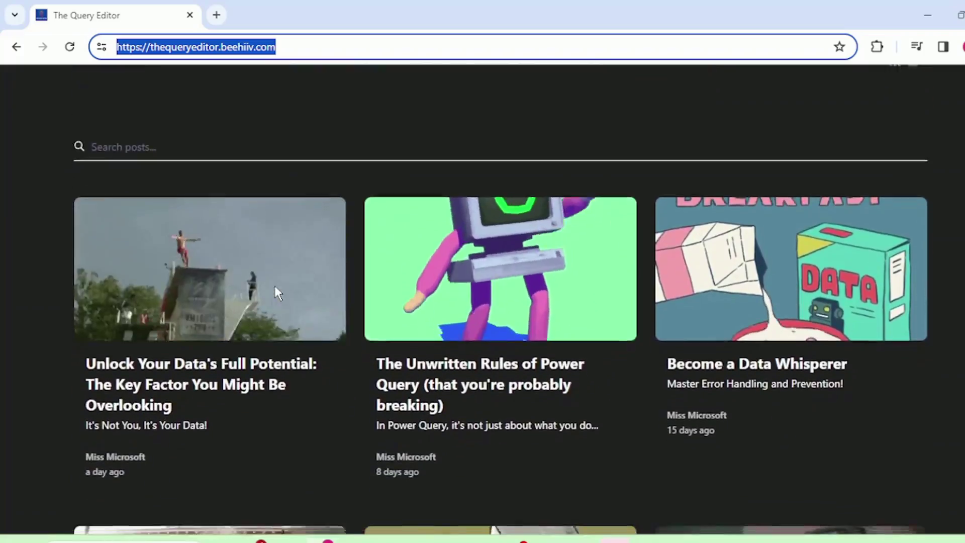
scroll(274, 287, down, 3)
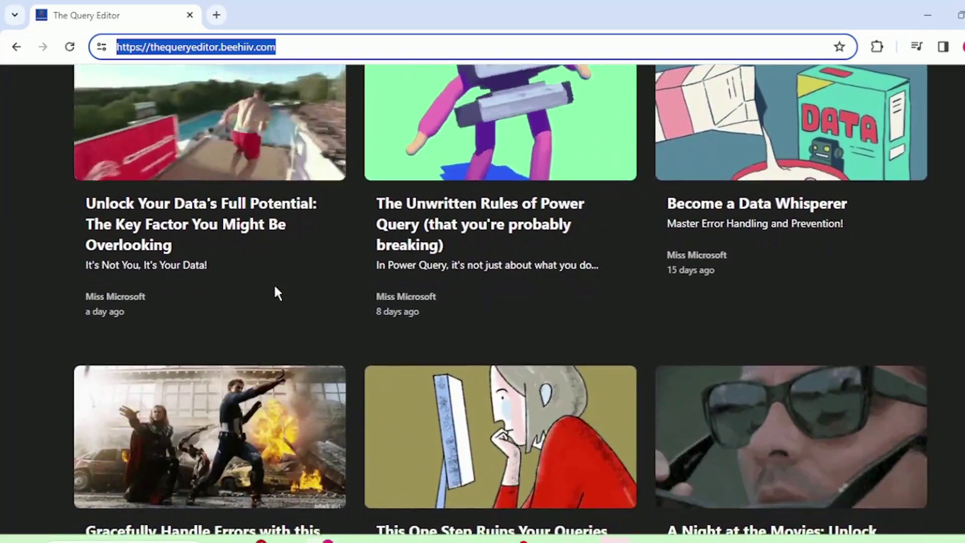
scroll(274, 288, down, 3)
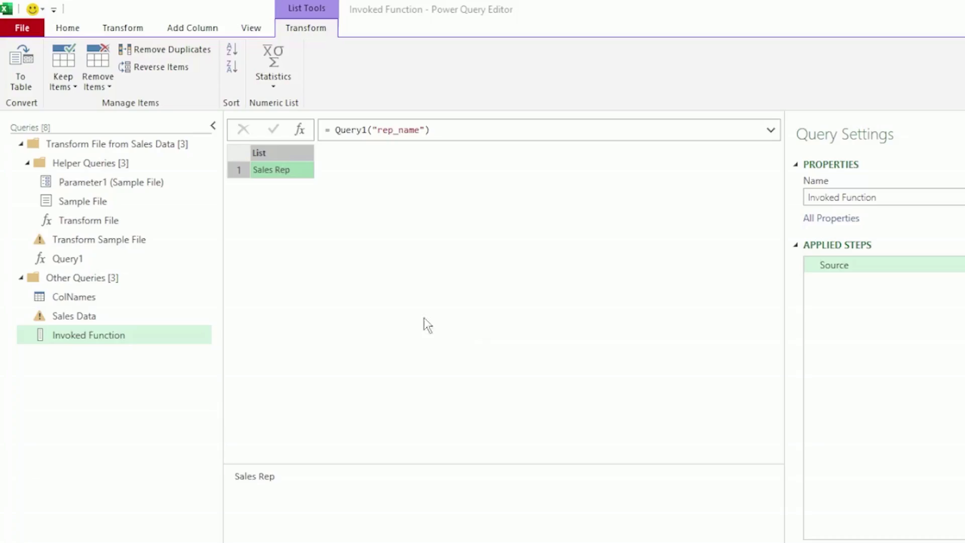
Step: Copy Query1's each Table.Column(ColNames, _) function formula
click(81, 265)
right_click(448, 131)
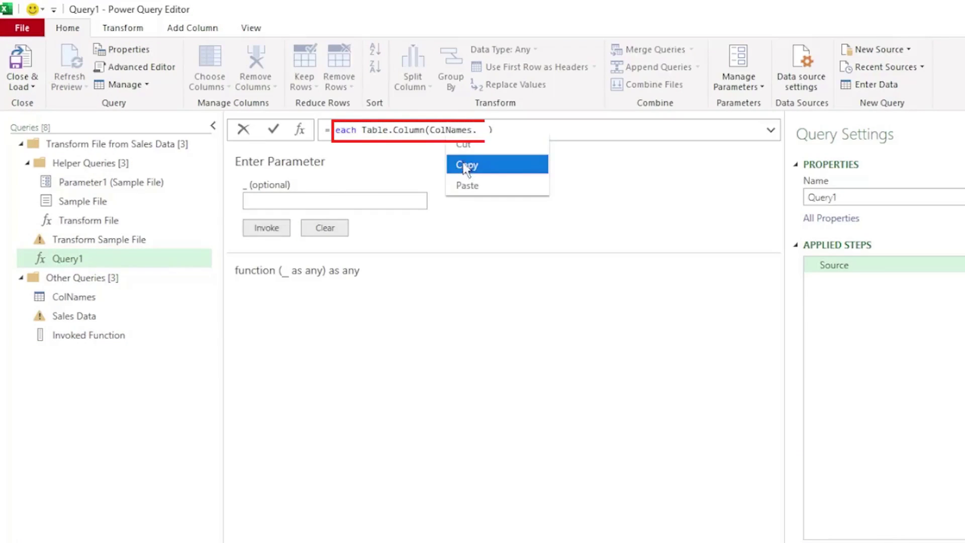
click(465, 169)
Step: Paste it as Transform Sample File's Table.TransformColumnNames renamer, closing with ), which errors converting List to Text
click(125, 241)
right_click(600, 131)
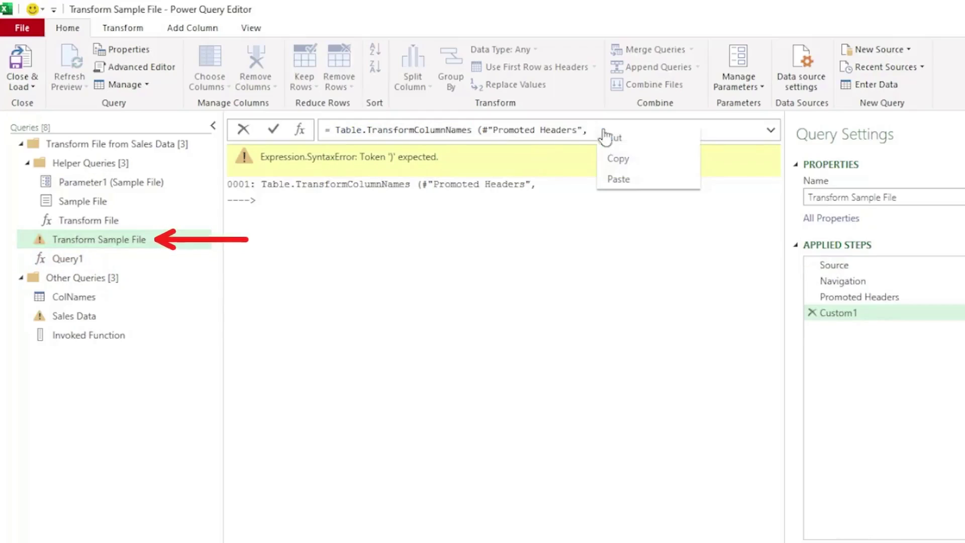
click(621, 179)
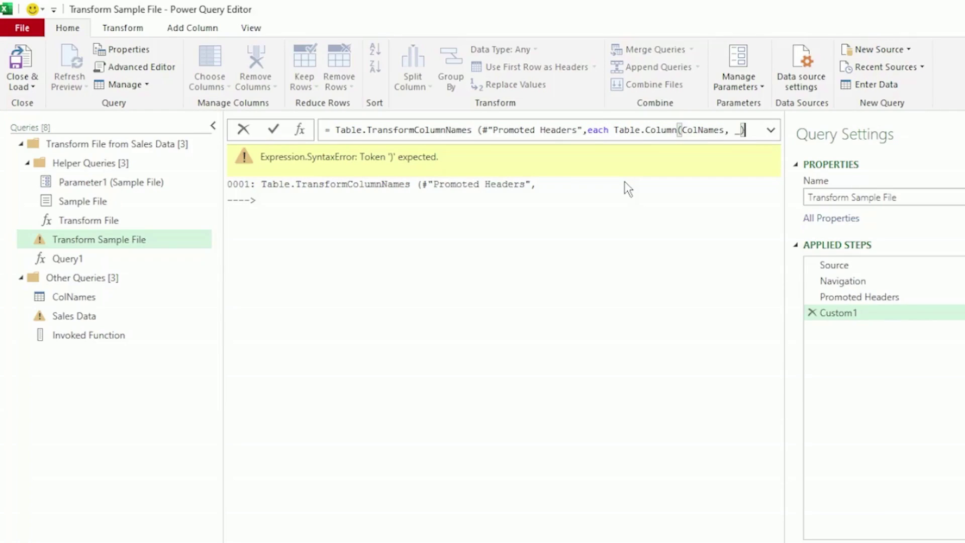
text())
key(Return)
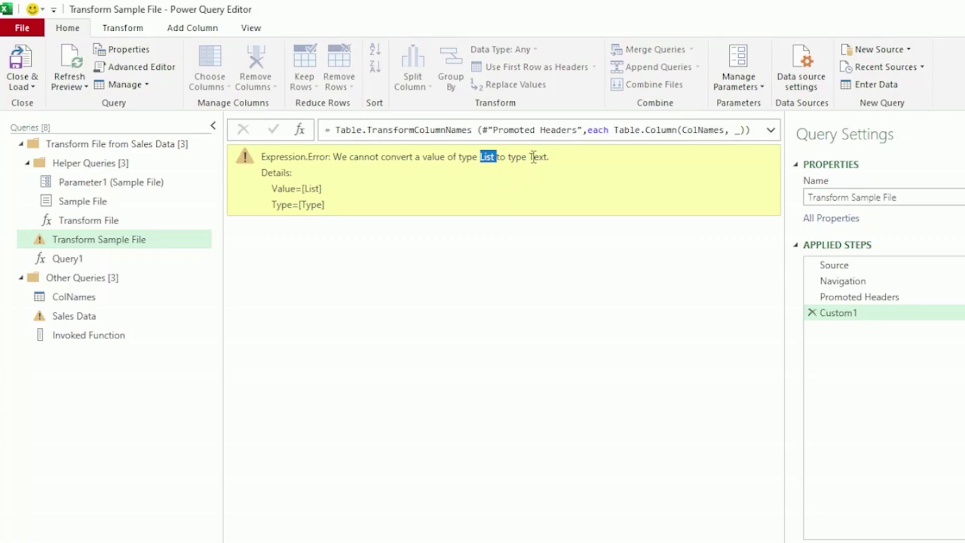
drag(529, 157, 550, 156)
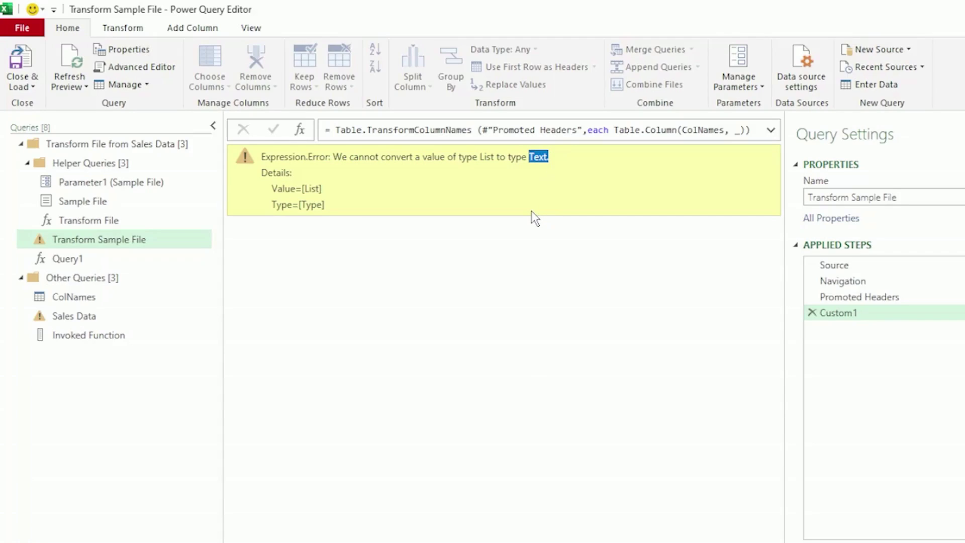
Step: Append {0} to Query1's formula so it reads each Table.Column(ColNames, _){0}
click(100, 241)
click(86, 260)
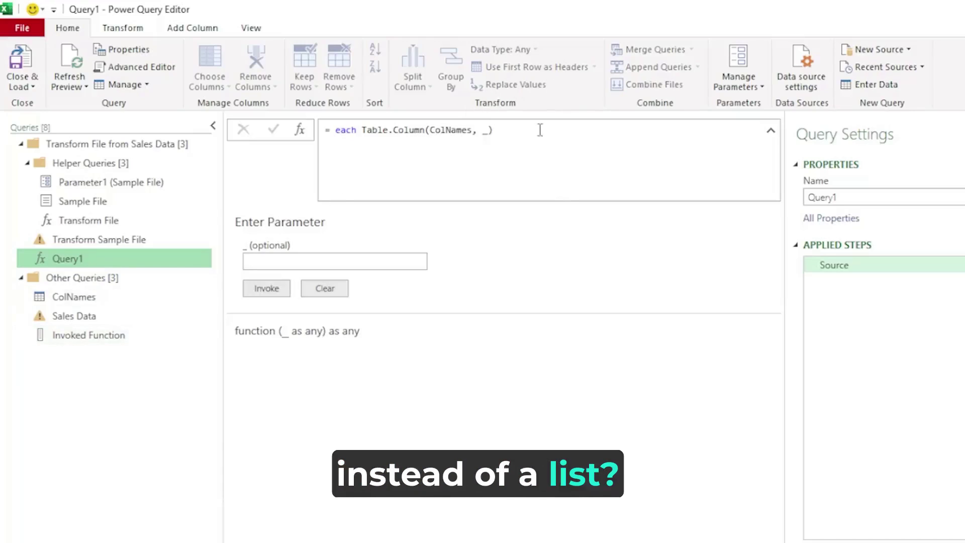
click(524, 134)
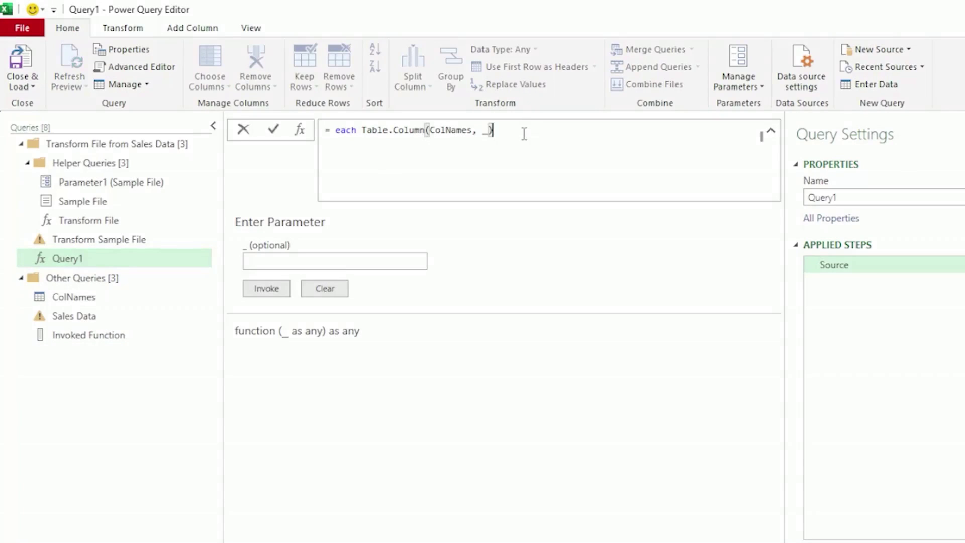
text({0)
key(Return)
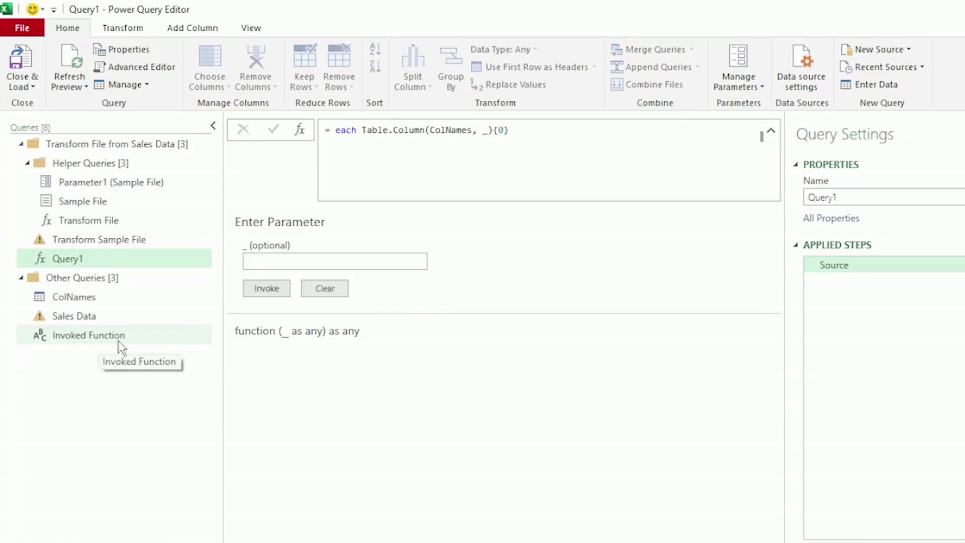
Step: Confirm Invoked Function now returns Sales Rep, then highlight the added {0} in Query1
click(134, 340)
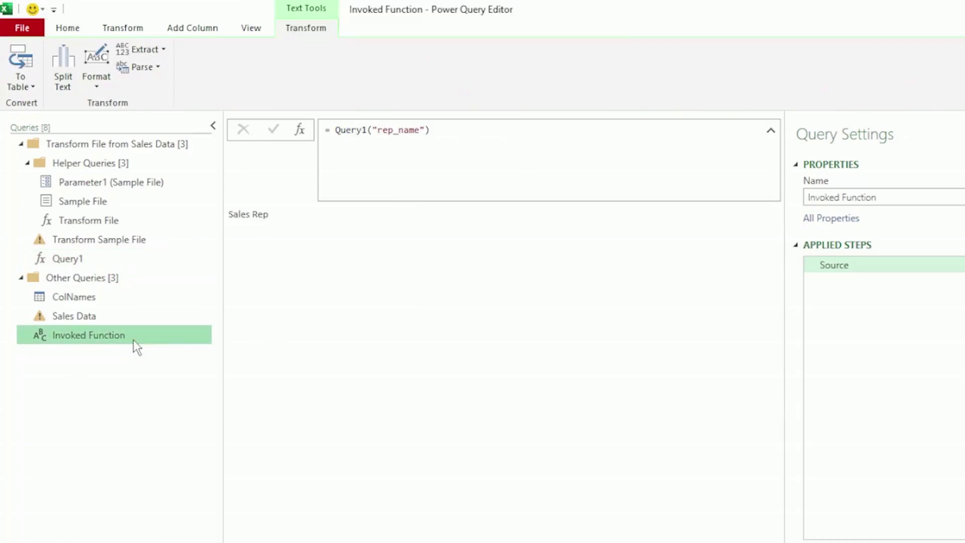
click(231, 217)
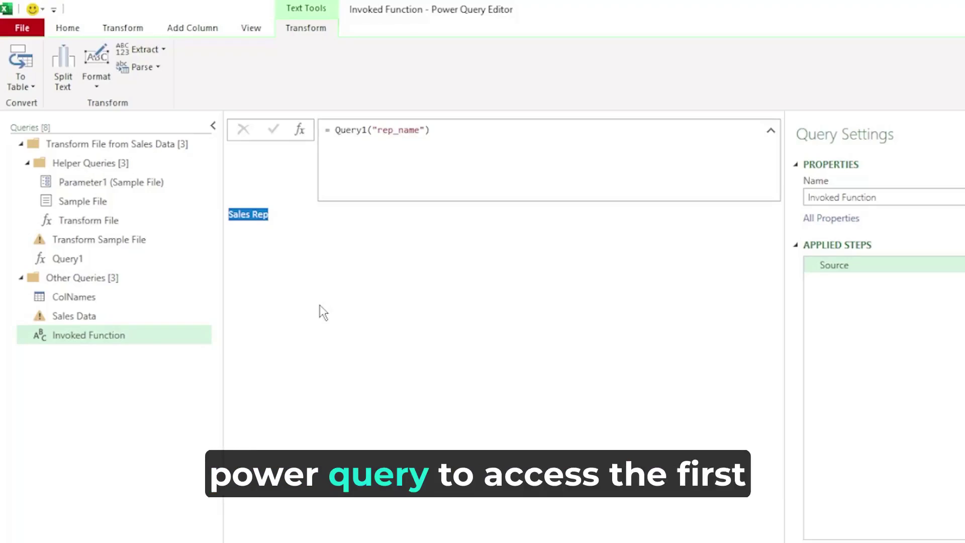
click(117, 257)
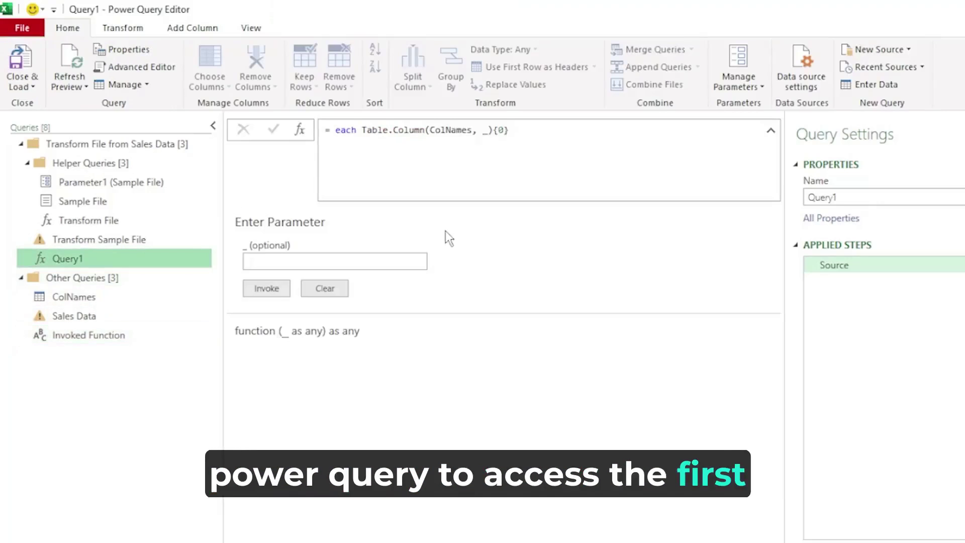
drag(495, 131, 530, 130)
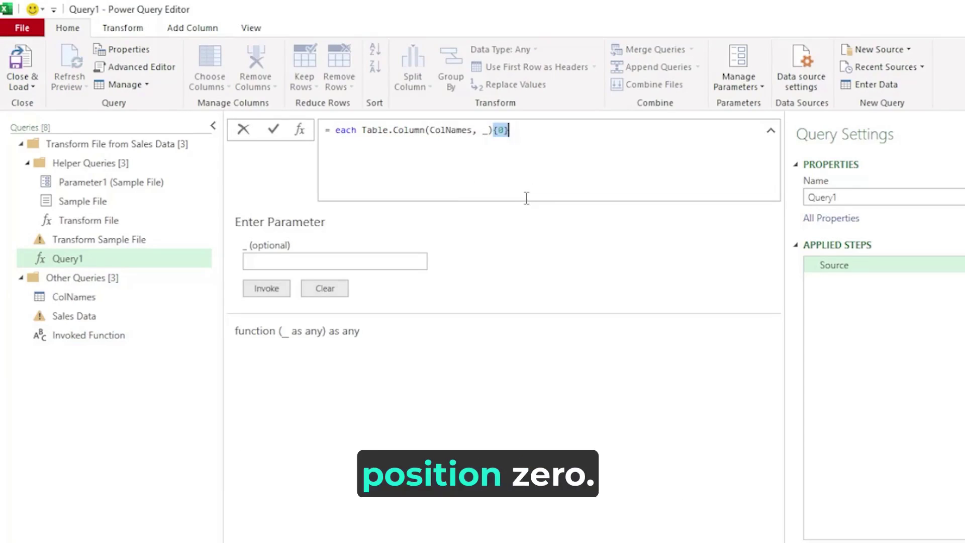
Step: Add {0} after Table.Column(ColNames, _) in Transform Sample File's Custom1 step, giving Sales Rep, Sales Number, Sales Status, Sales Value
click(128, 240)
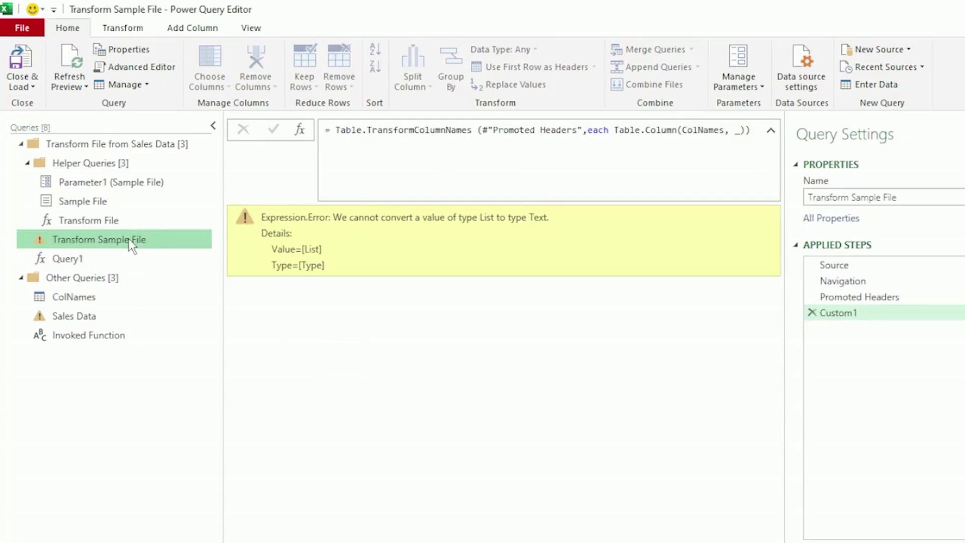
click(747, 163)
text({0})
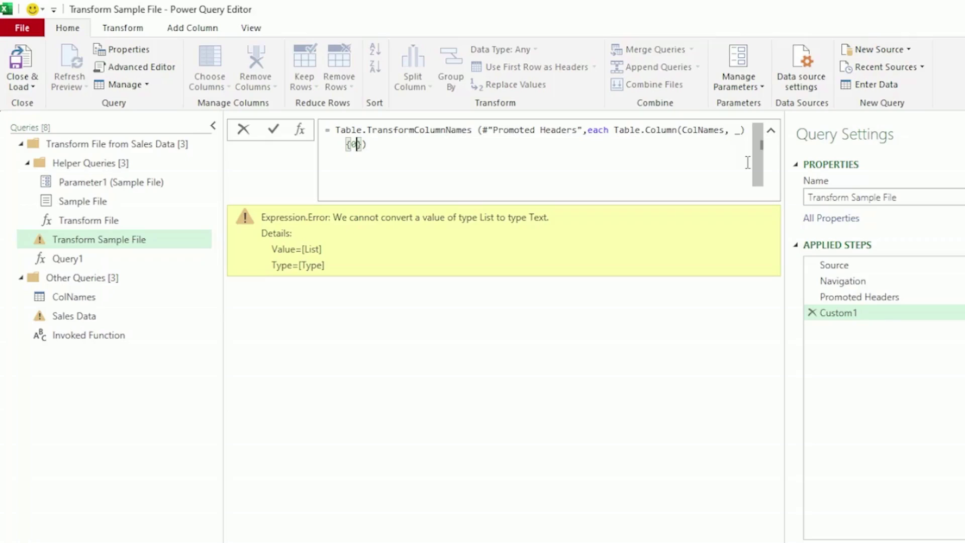
key(Return)
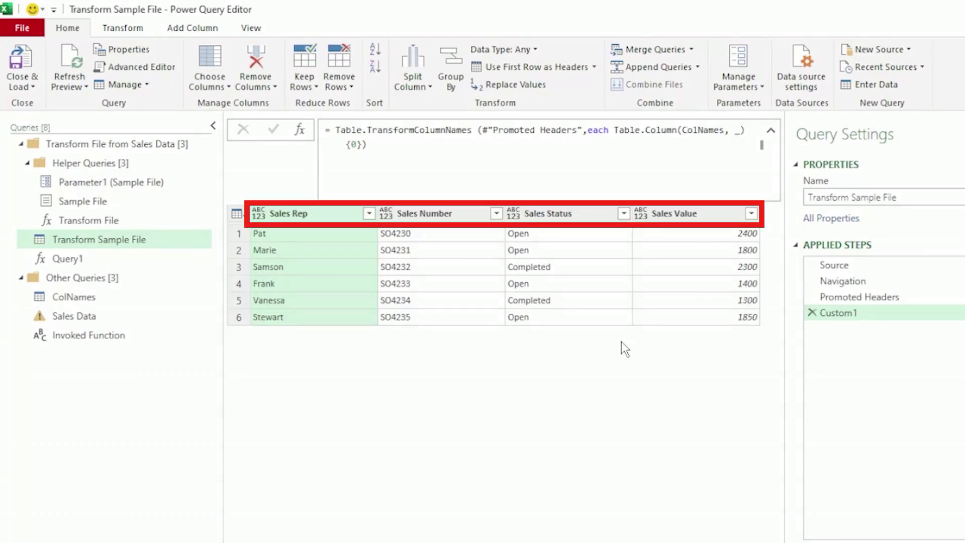
Step: Inspect Sales Data's Expanded Table Column1 step, reading row 7's 'Sales Number' not found error
click(98, 314)
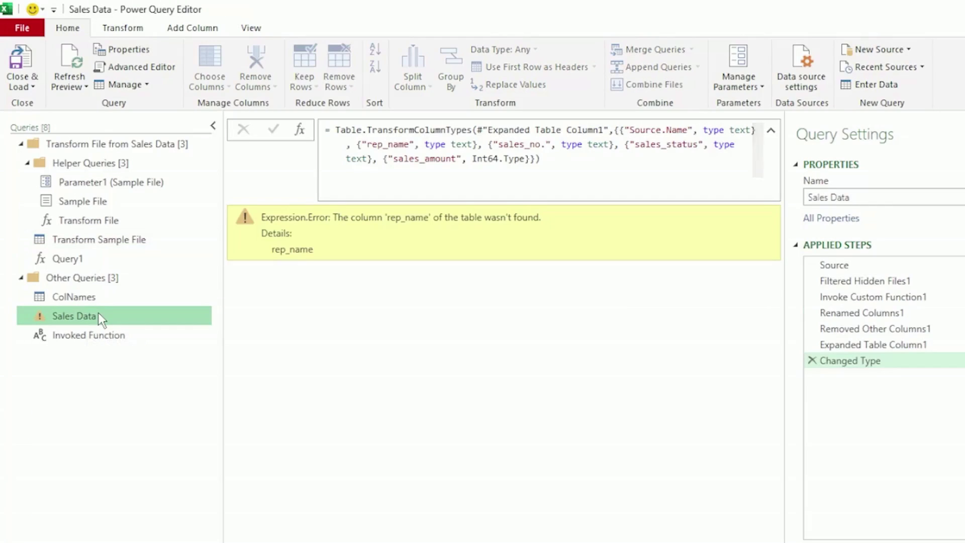
click(825, 345)
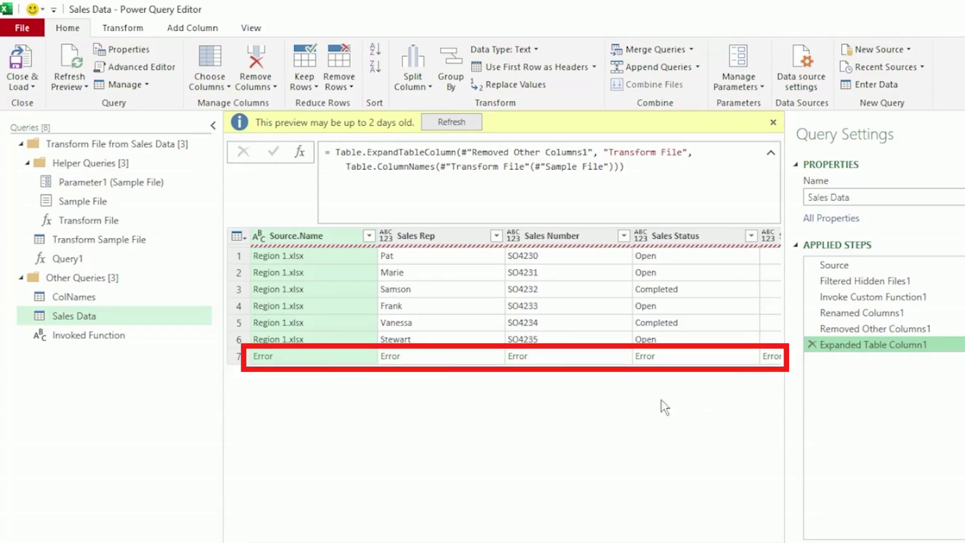
click(317, 357)
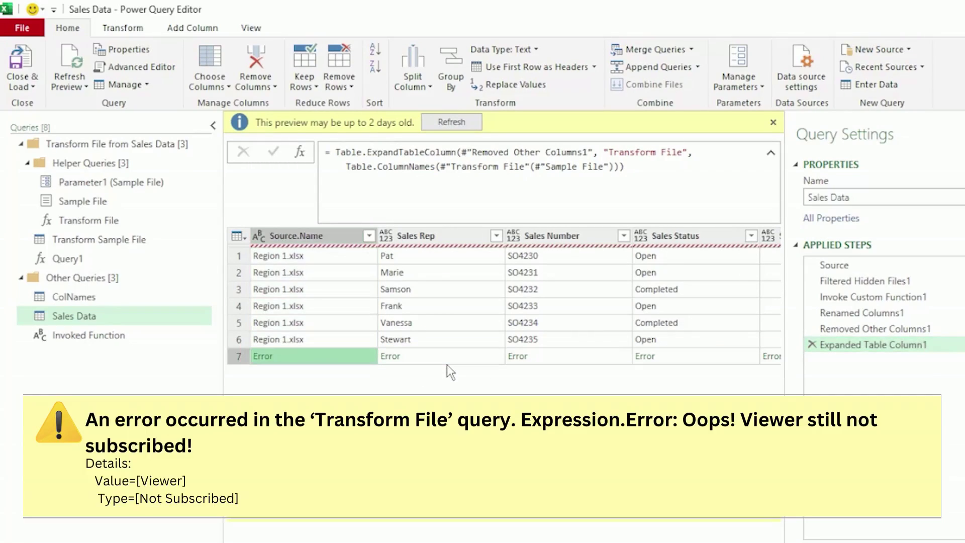
click(445, 362)
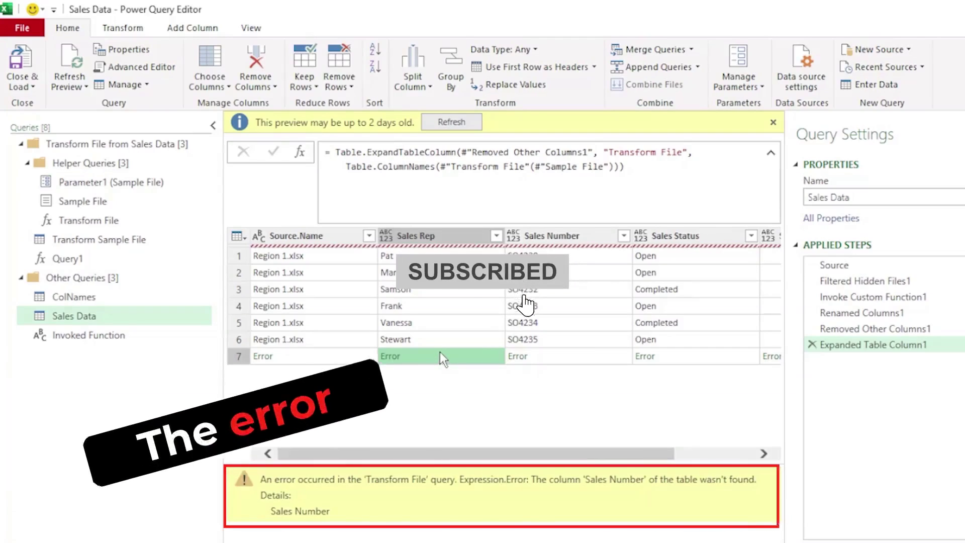
Step: View ColNames' seven Old Names/New Names pairs, then go back to Transform Sample File
click(137, 297)
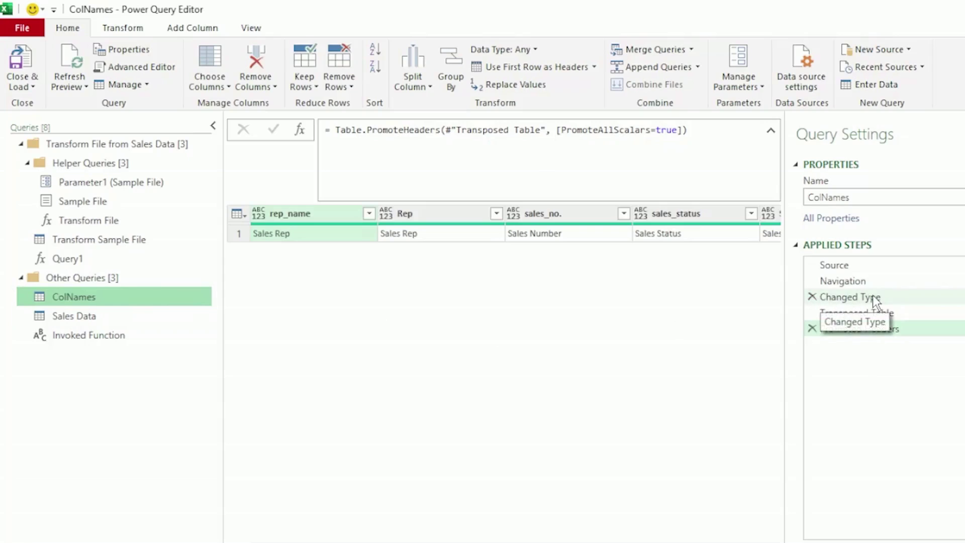
click(855, 297)
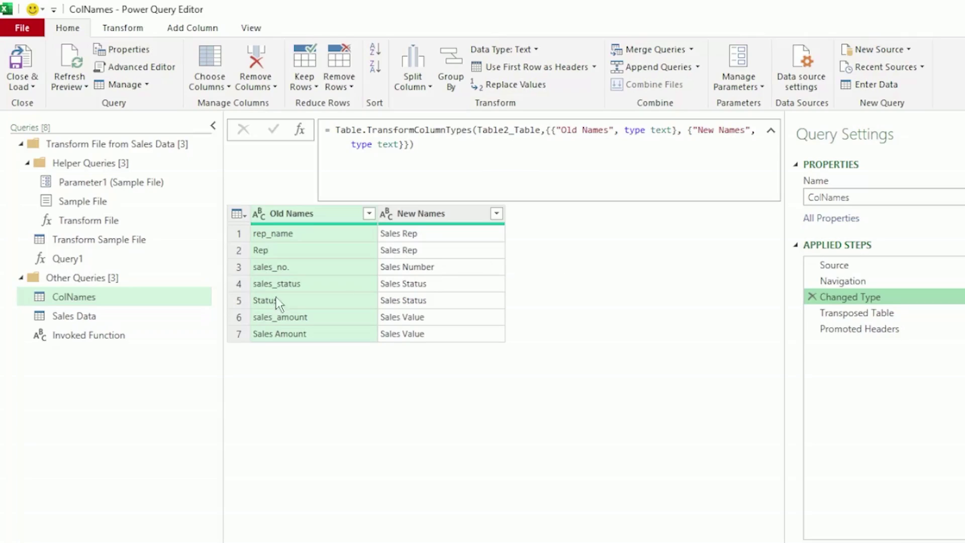
click(176, 242)
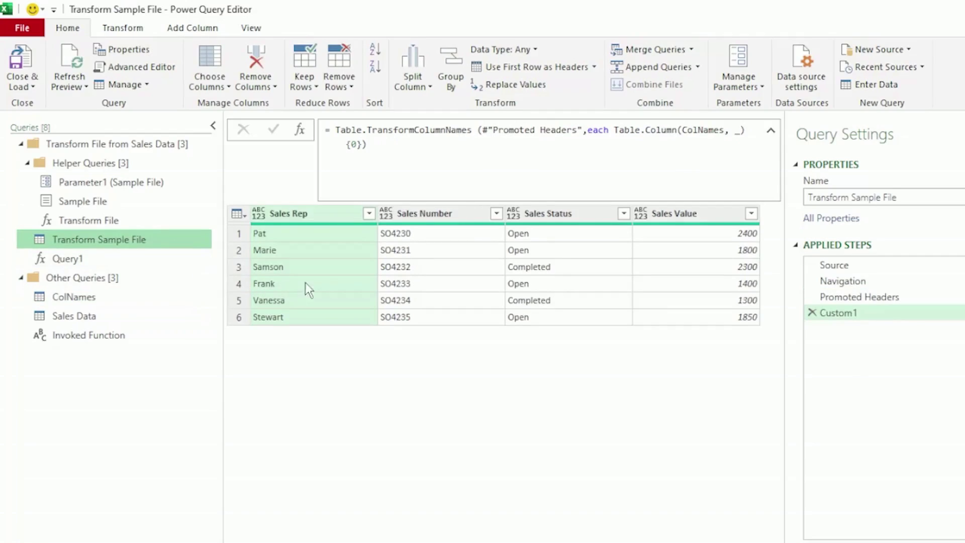
Step: Change Custom1 to each try Table.Column(ColNames, _){0} otherwise _
double_click(599, 130)
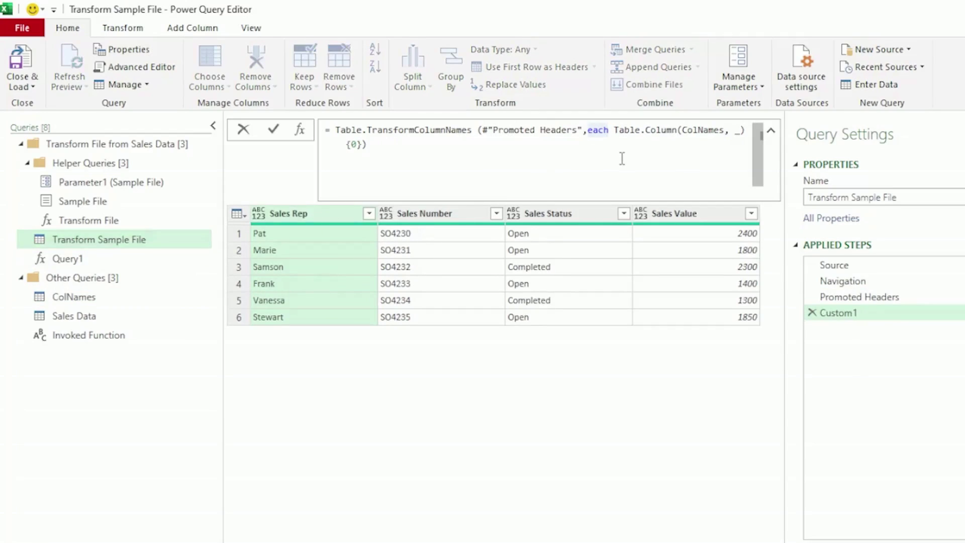
key(Right)
text(try)
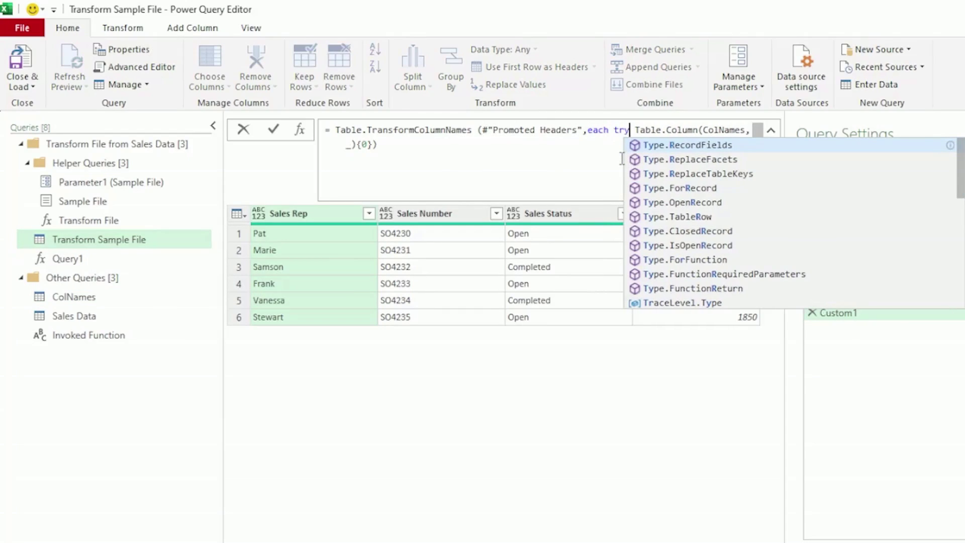
click(426, 149)
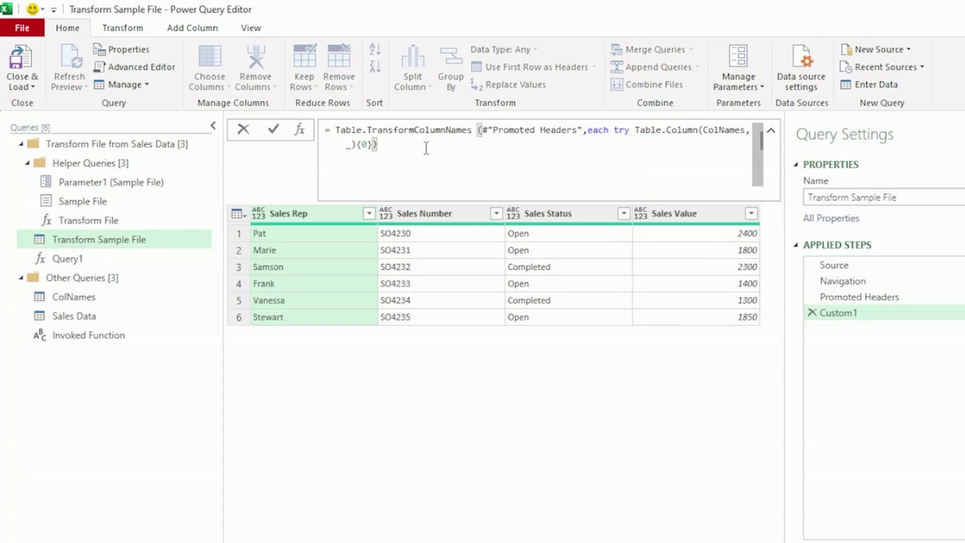
text(otherwise _)
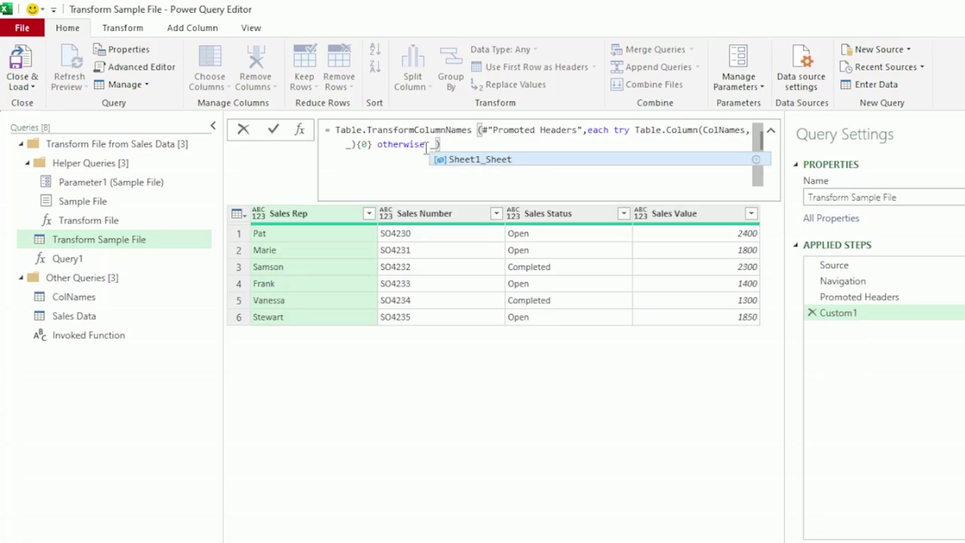
click(477, 370)
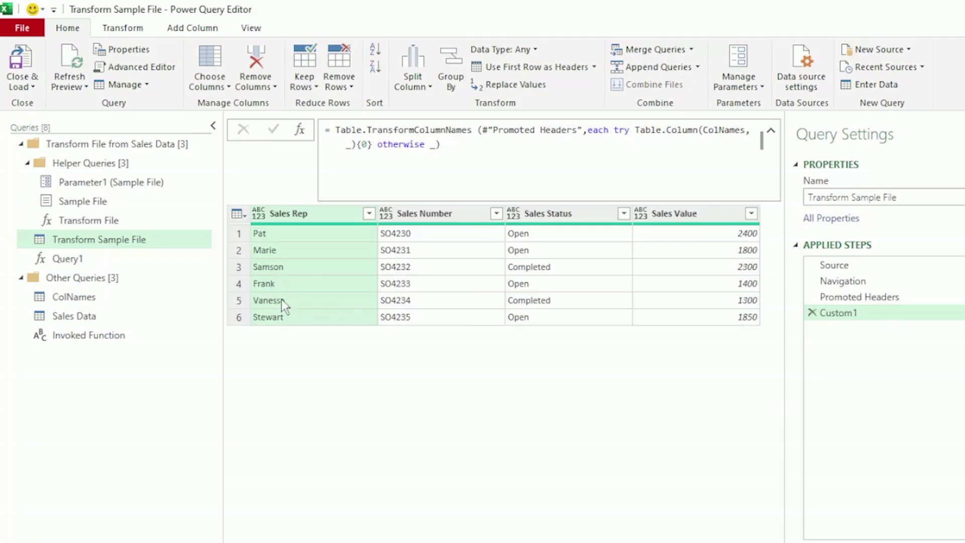
Step: Browse Sales Data's preview to confirm the Region 1, 2 and 3 rows load without errors
click(102, 315)
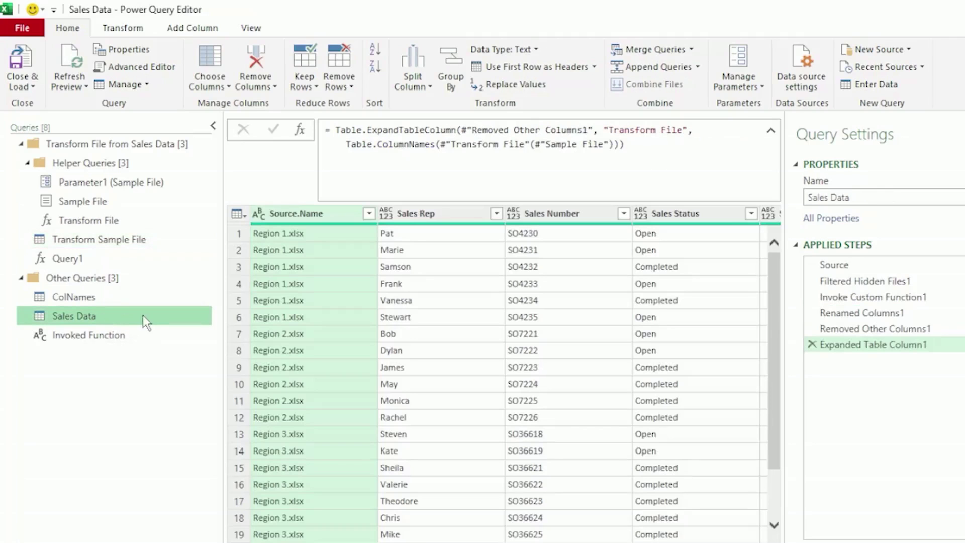
scroll(323, 275, down, 2)
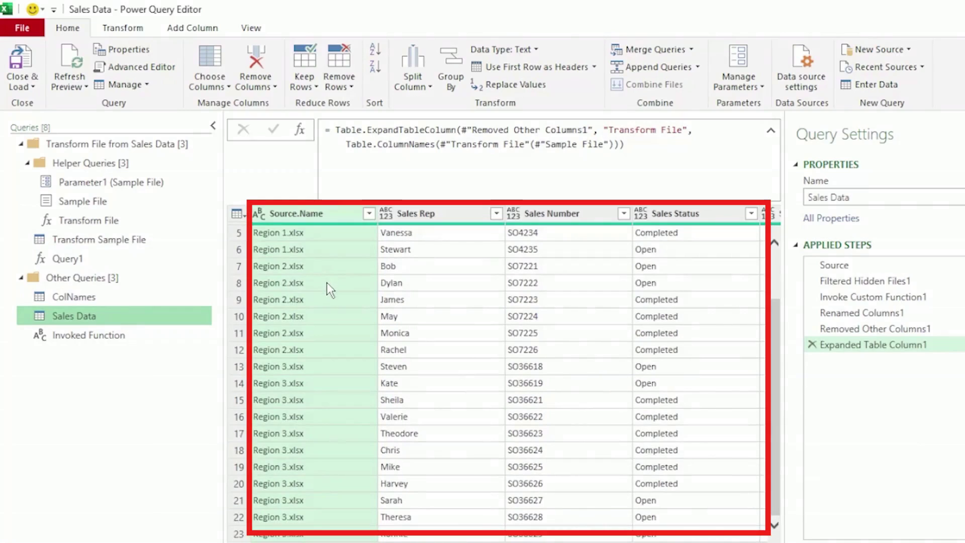
scroll(332, 285, up, 2)
scroll(335, 287, right, 3)
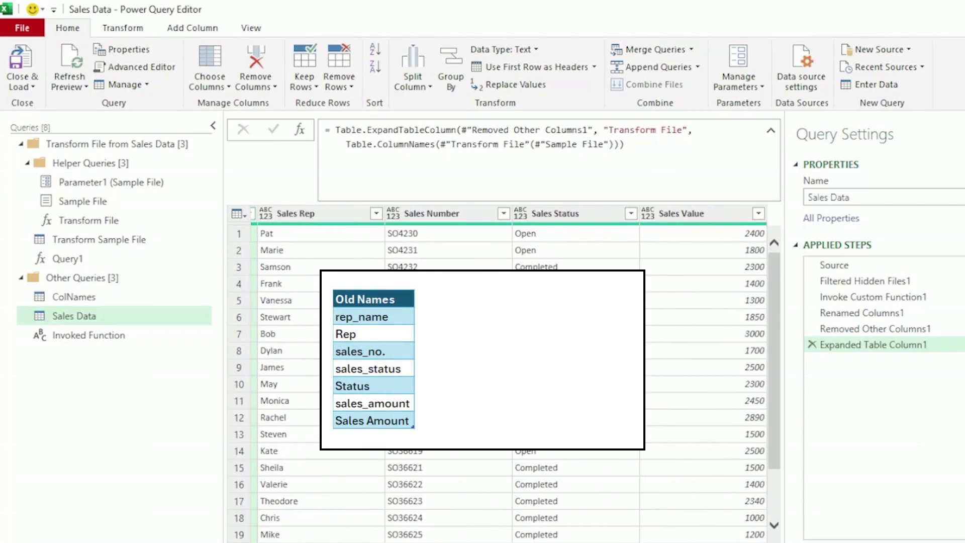
scroll(503, 382, left, 3)
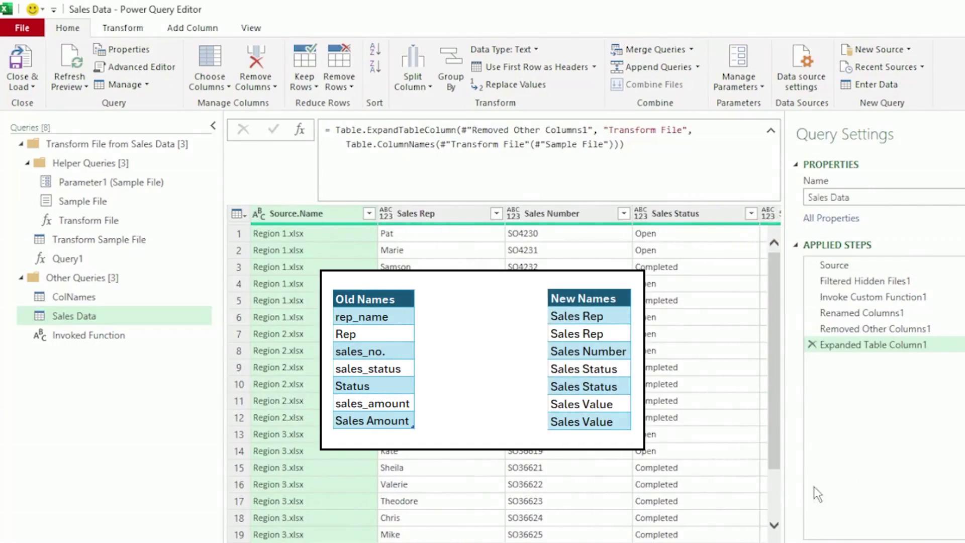